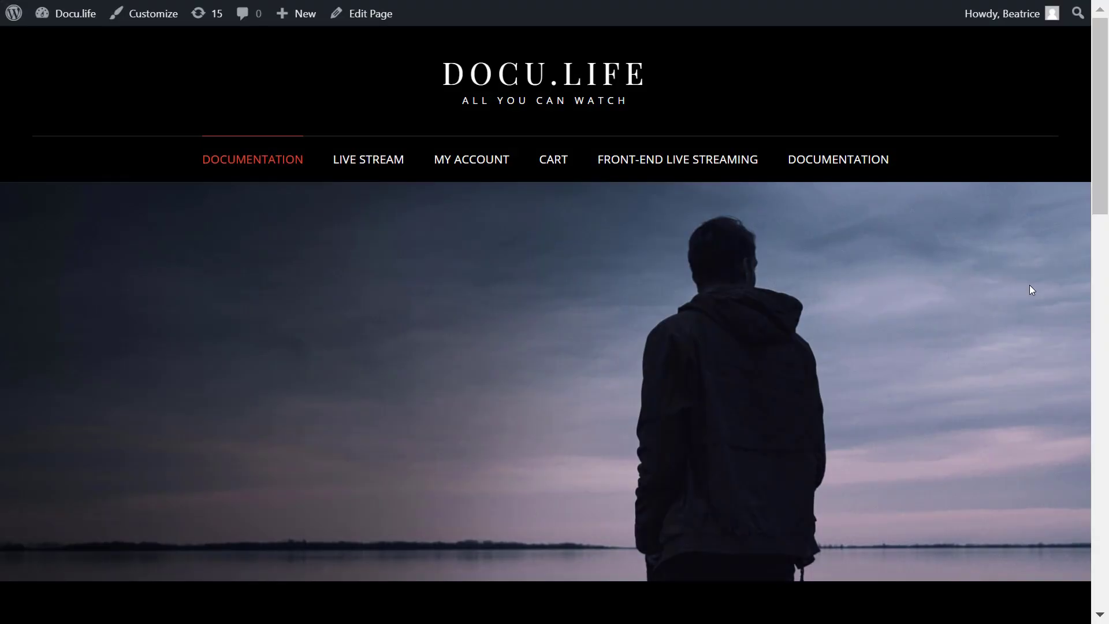
Open the Front-end Live Streaming page from the Docu.life site's main menu.
{"action": "left_click", "coordinate": [698, 175]}
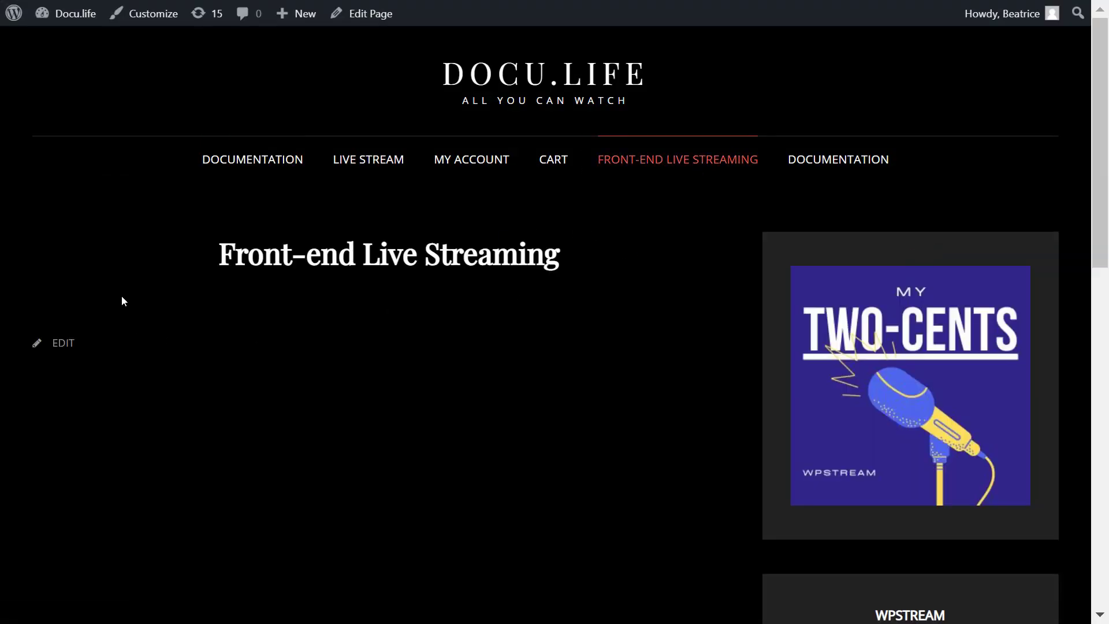
Search the plugin directory for 'wpstream' under Plugins > Add New.
{"action": "left_click", "coordinate": [22, 35]}
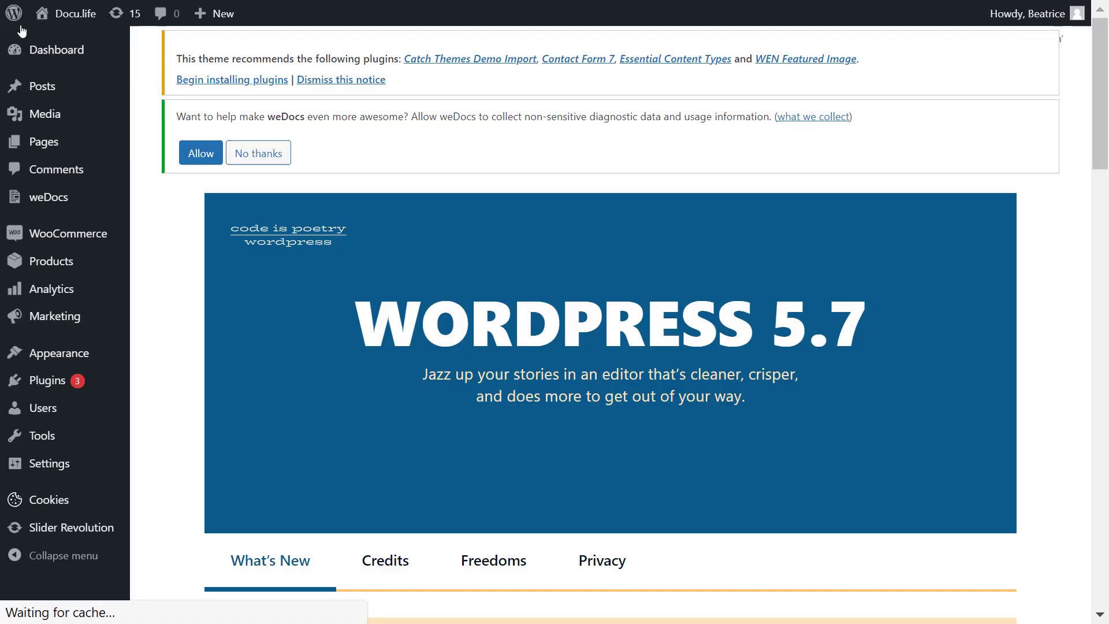
{"action": "mouse_move", "coordinate": [108, 387]}
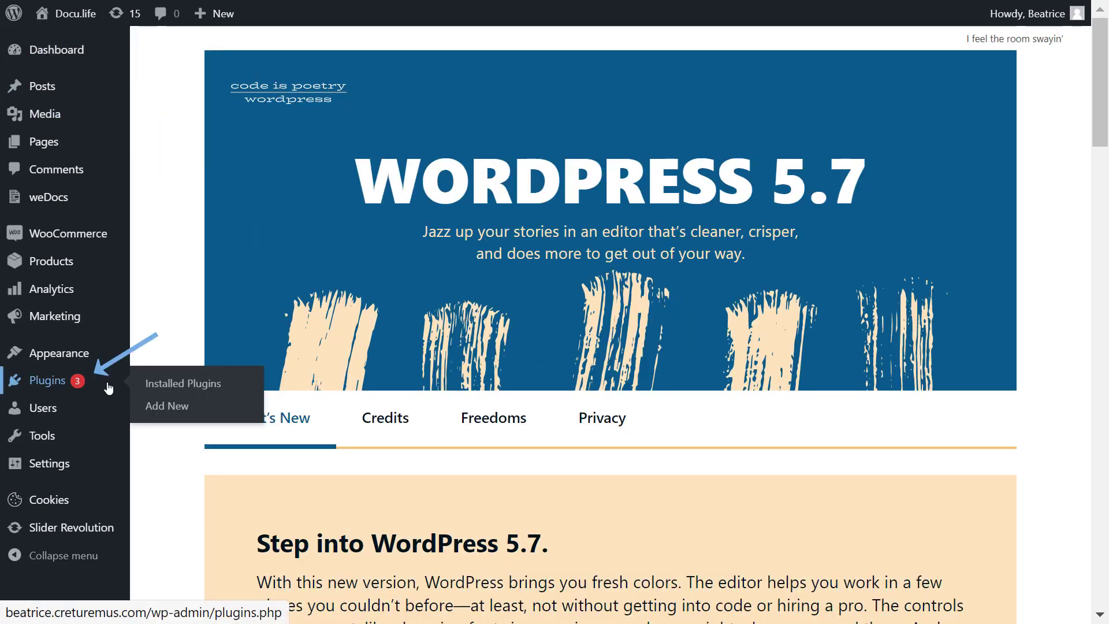
{"action": "left_click", "coordinate": [202, 407]}
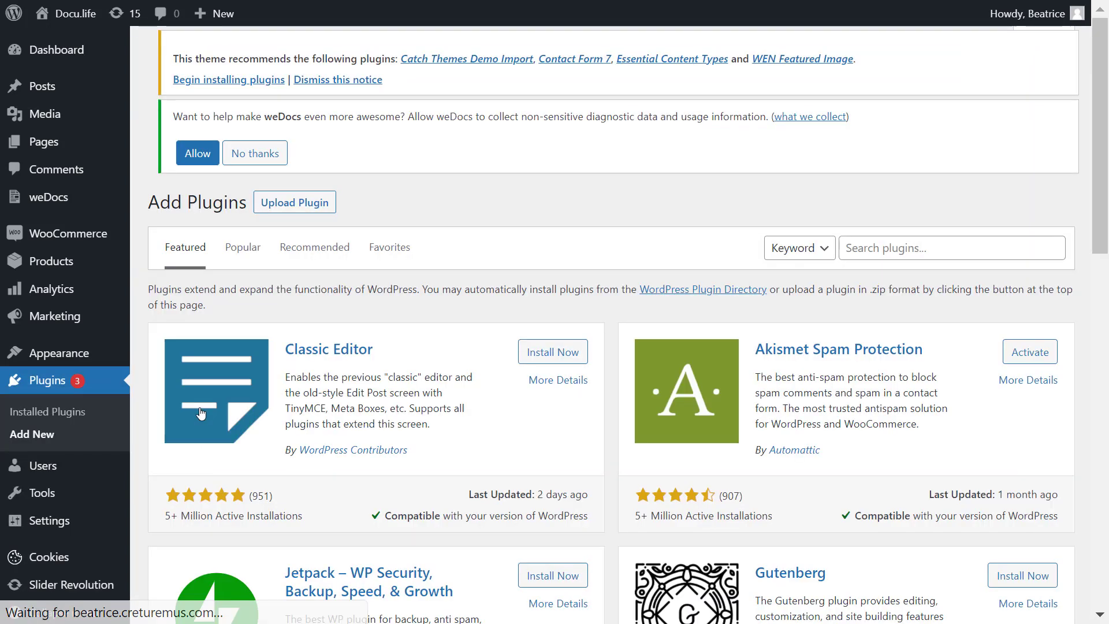
{"action": "left_click", "coordinate": [927, 253]}
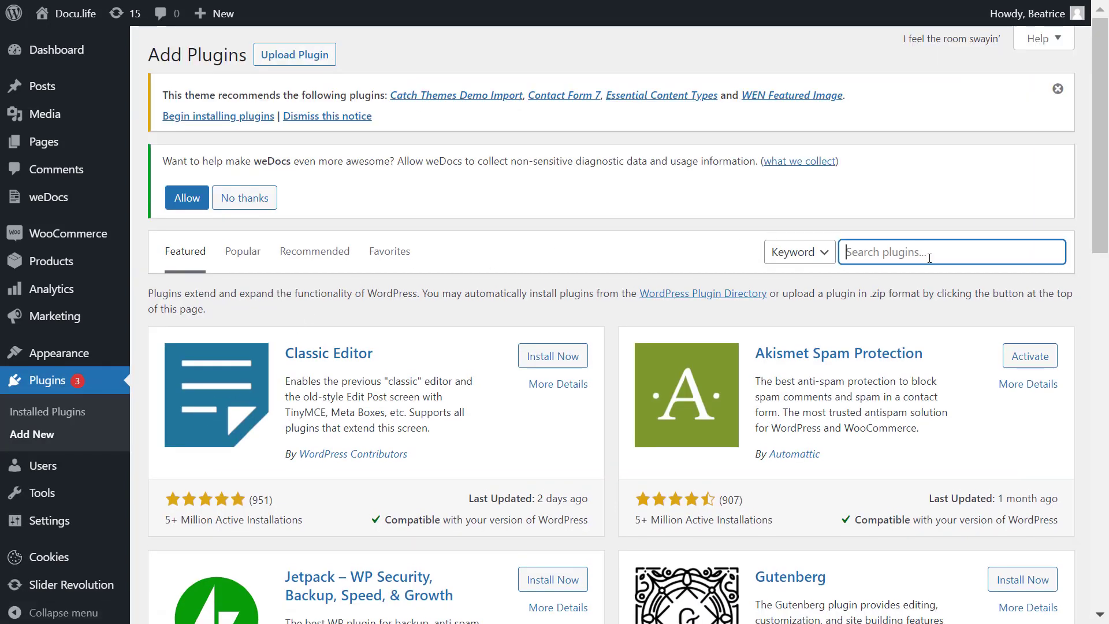
{"action": "type", "text": "wpstream"}
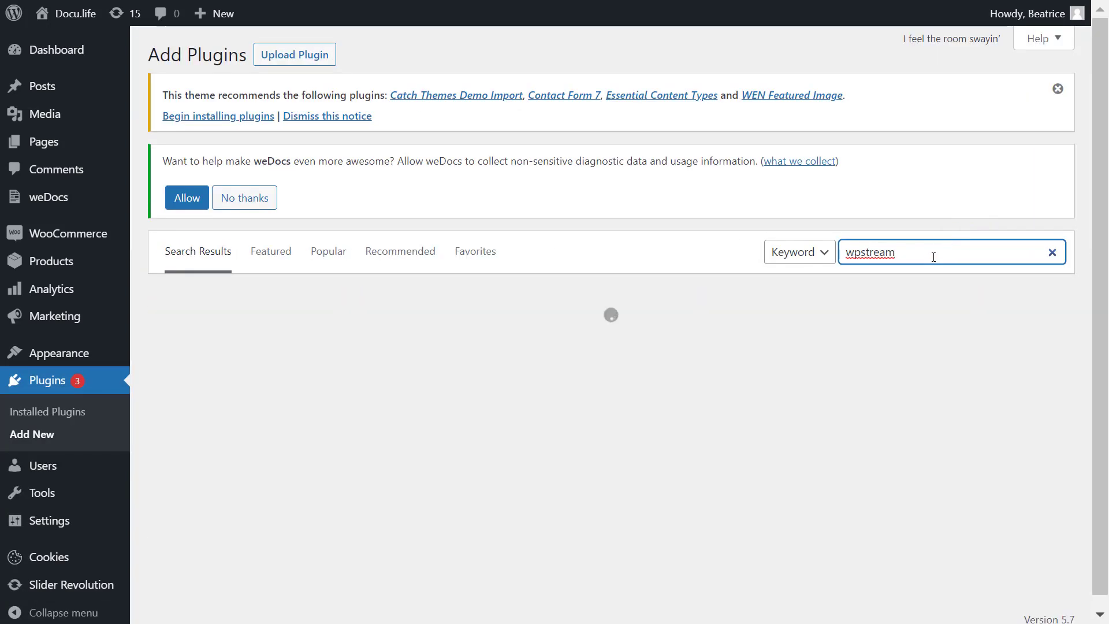
Install and activate WpStream 3.12.2, then go to its WpStream Credentials page.
{"action": "left_click", "coordinate": [570, 354]}
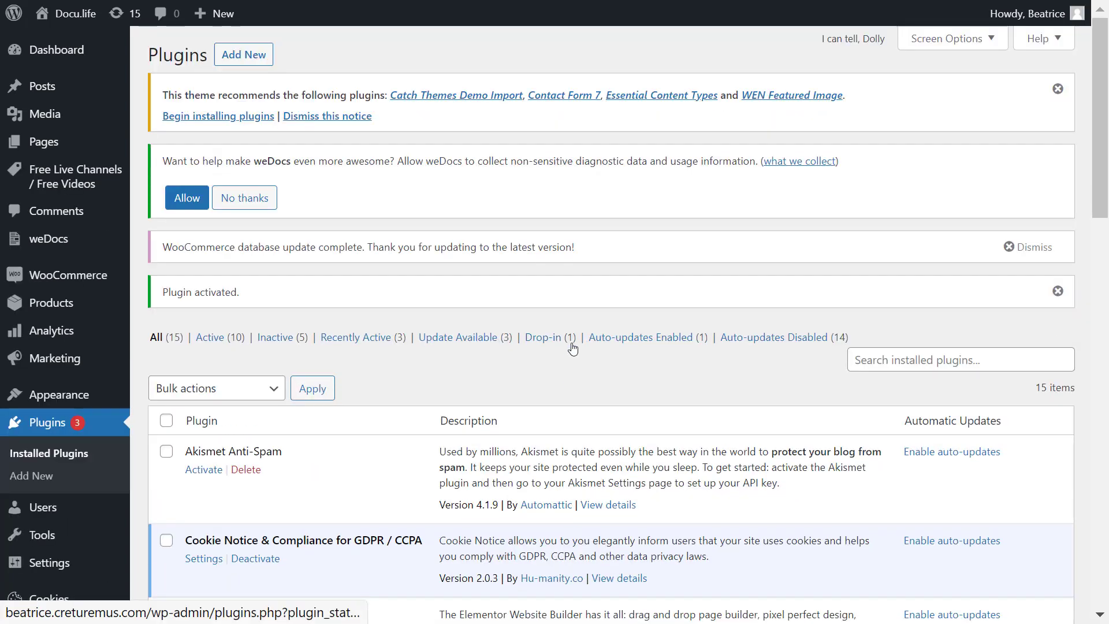
{"action": "scroll", "coordinate": [582, 342], "scroll_direction": "down", "scroll_amount": 10}
{"action": "scroll", "coordinate": [582, 342], "scroll_direction": "down", "scroll_amount": 8}
{"action": "left_click_drag", "start_coordinate": [240, 445], "coordinate": [185, 443]}
{"action": "left_click", "coordinate": [288, 456]}
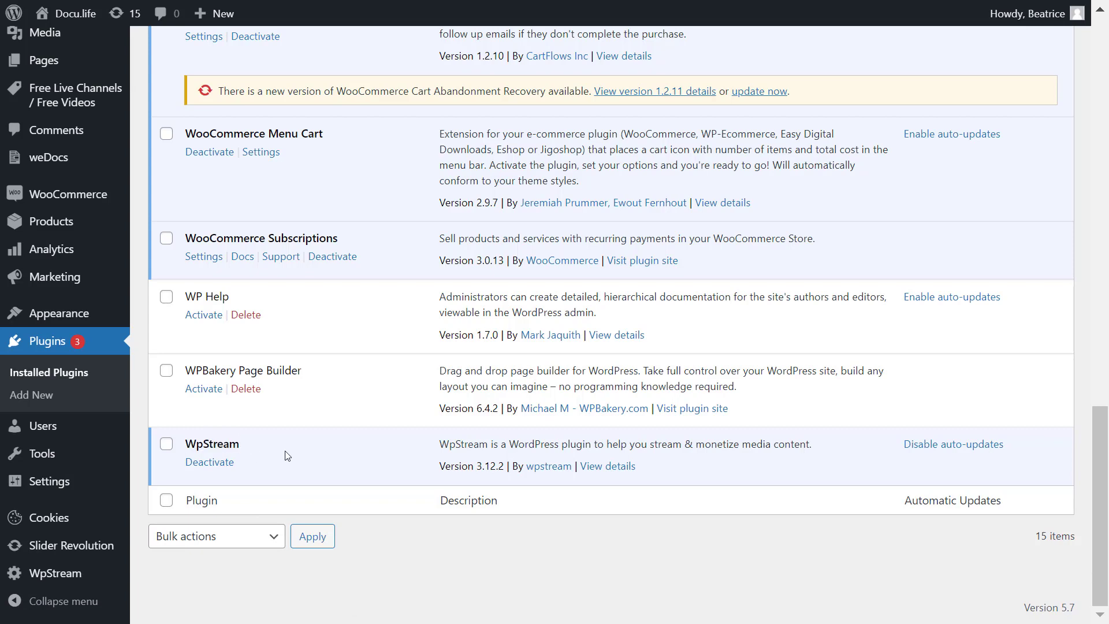
Fill in and submit the WpStream.net Register form to create a new account.
{"action": "mouse_move", "coordinate": [55, 572]}
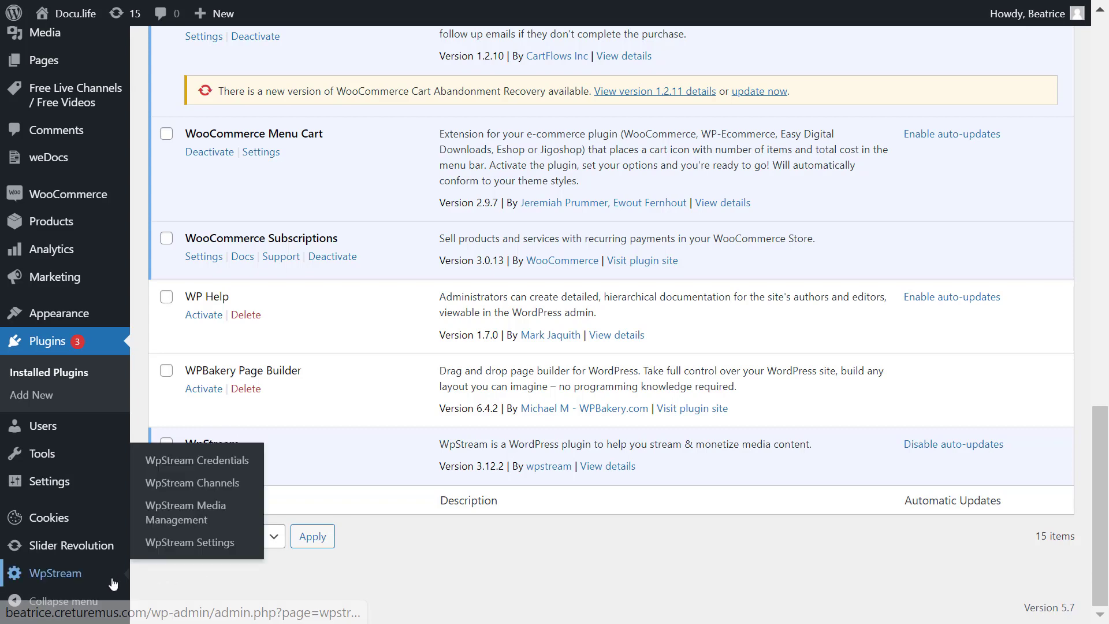
{"action": "left_click", "coordinate": [232, 467]}
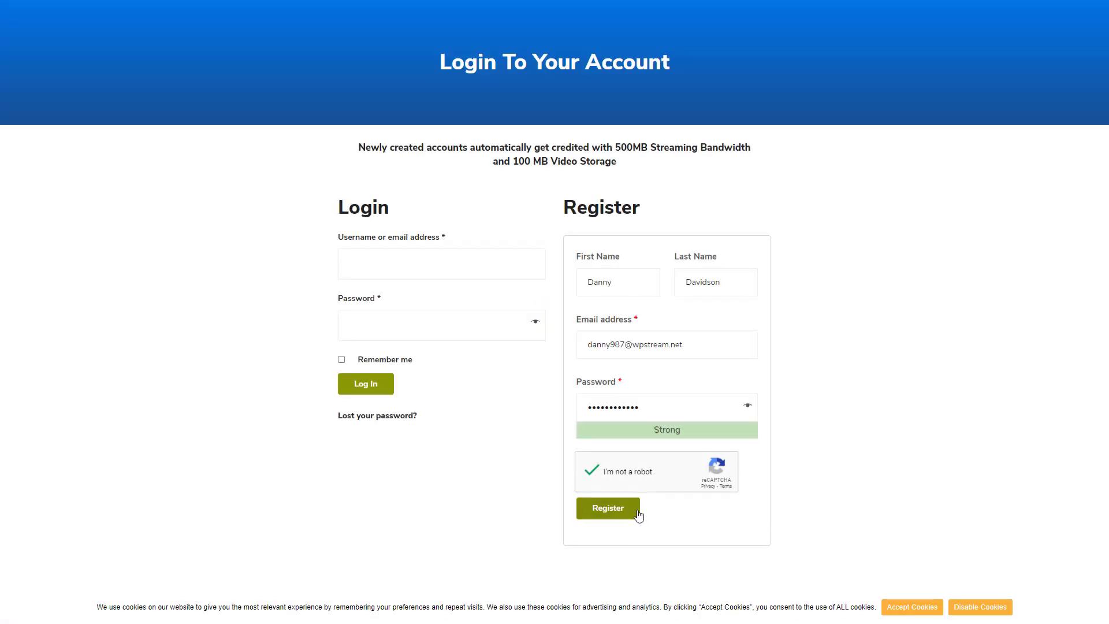
{"action": "left_click", "coordinate": [618, 511]}
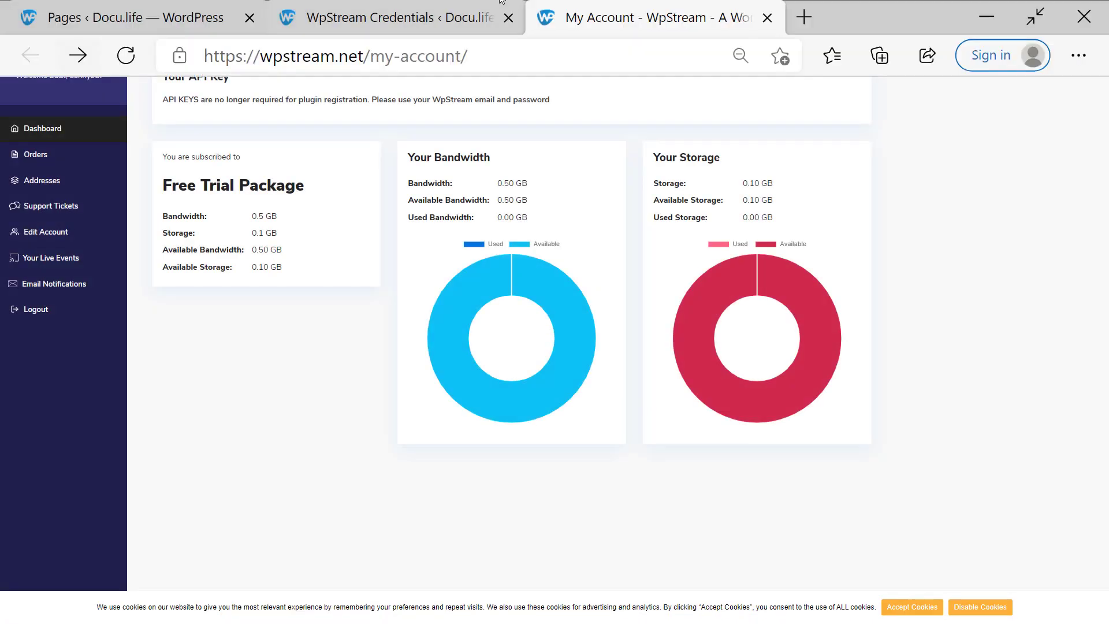
Save the WpStream account credentials, then let Editors broadcast on Free Live Channels.
{"action": "left_click", "coordinate": [772, 19]}
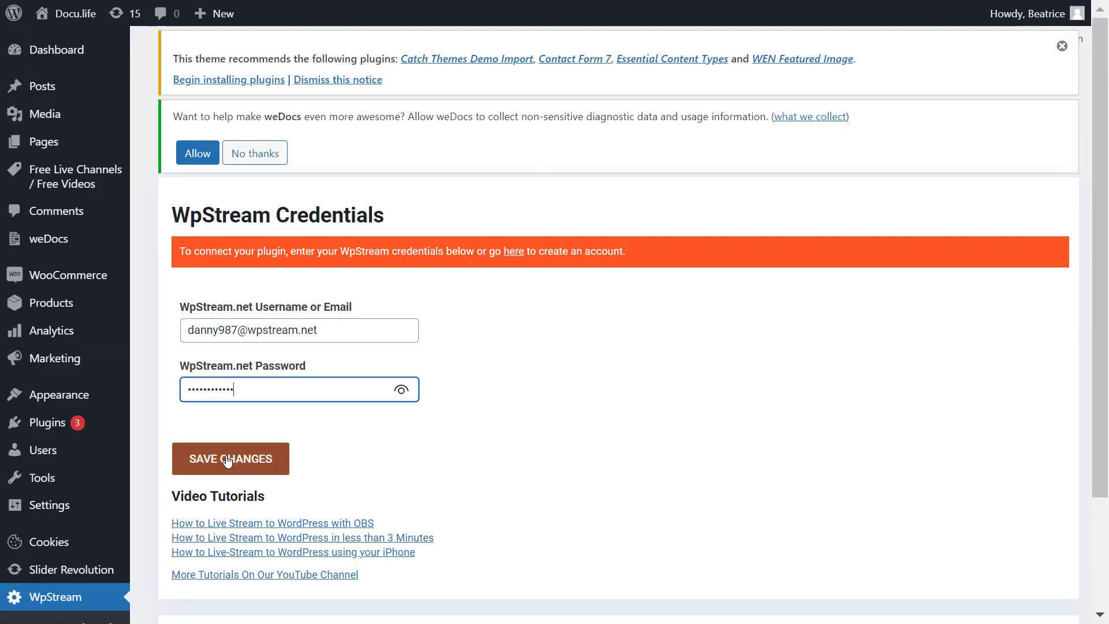
{"action": "left_click", "coordinate": [270, 472]}
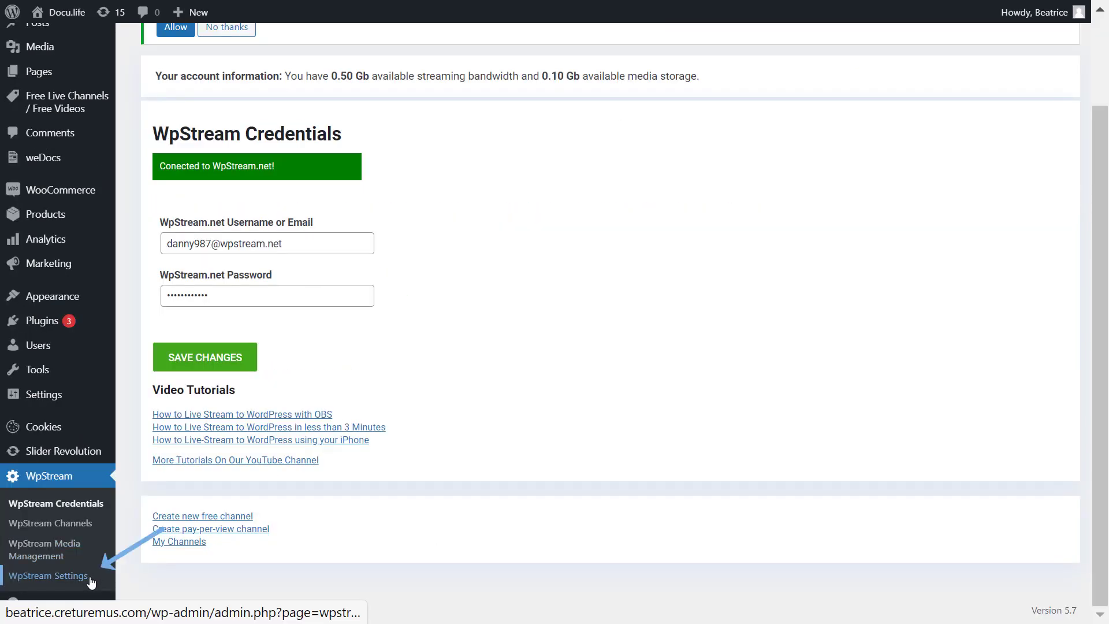
{"action": "left_click", "coordinate": [91, 582]}
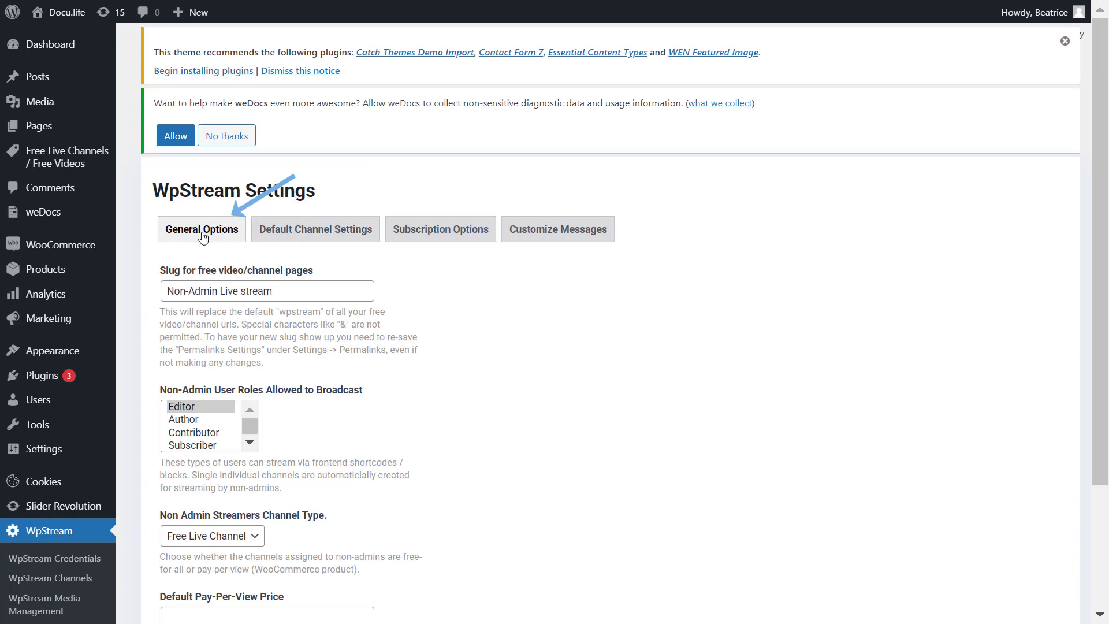
{"action": "scroll", "coordinate": [349, 311], "scroll_direction": "down", "scroll_amount": 3}
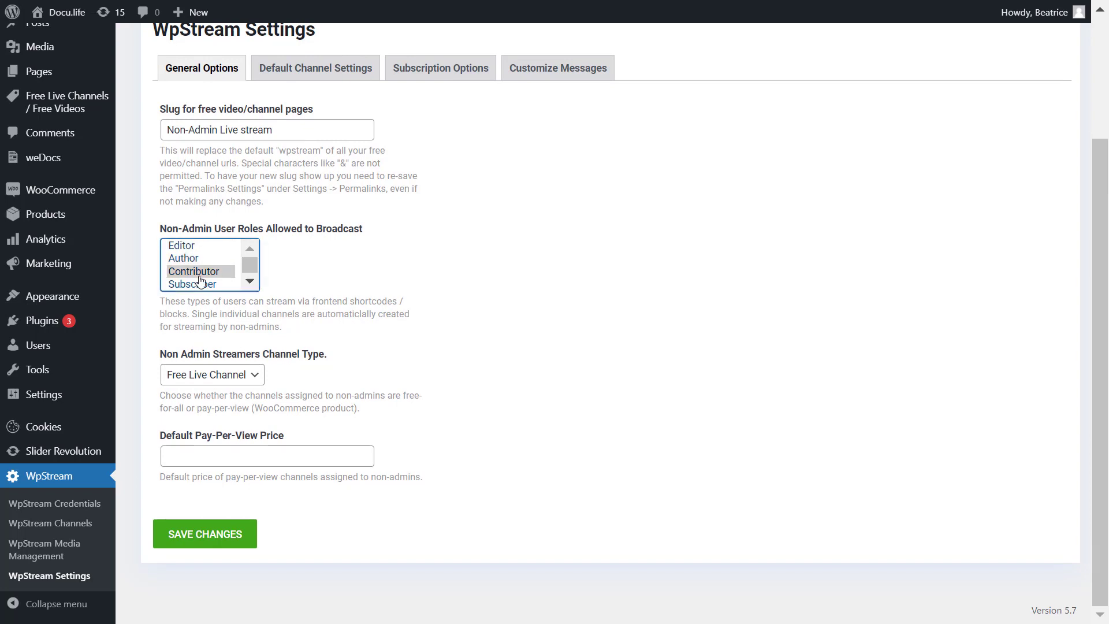
{"action": "left_click", "coordinate": [196, 250]}
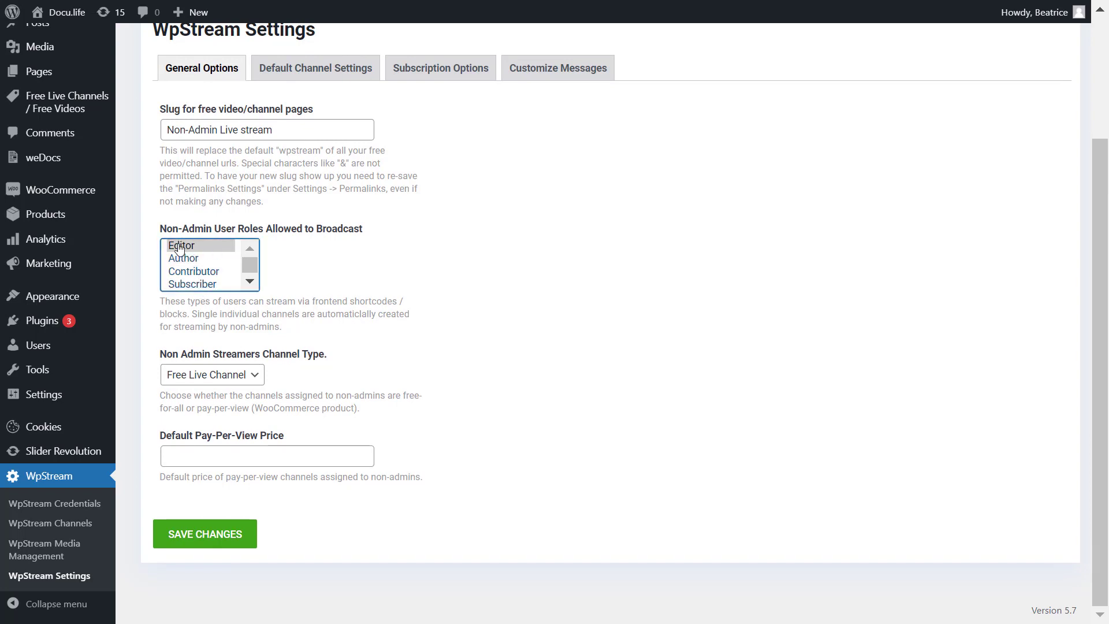
{"action": "left_click", "coordinate": [248, 372]}
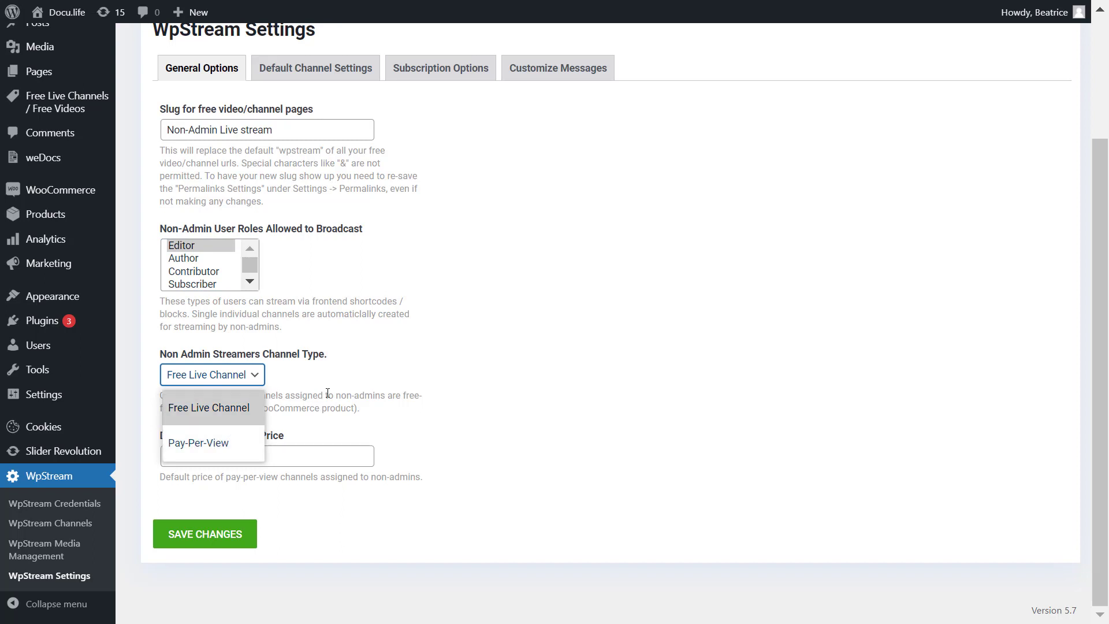
{"action": "left_click", "coordinate": [234, 409]}
{"action": "left_click", "coordinate": [254, 537]}
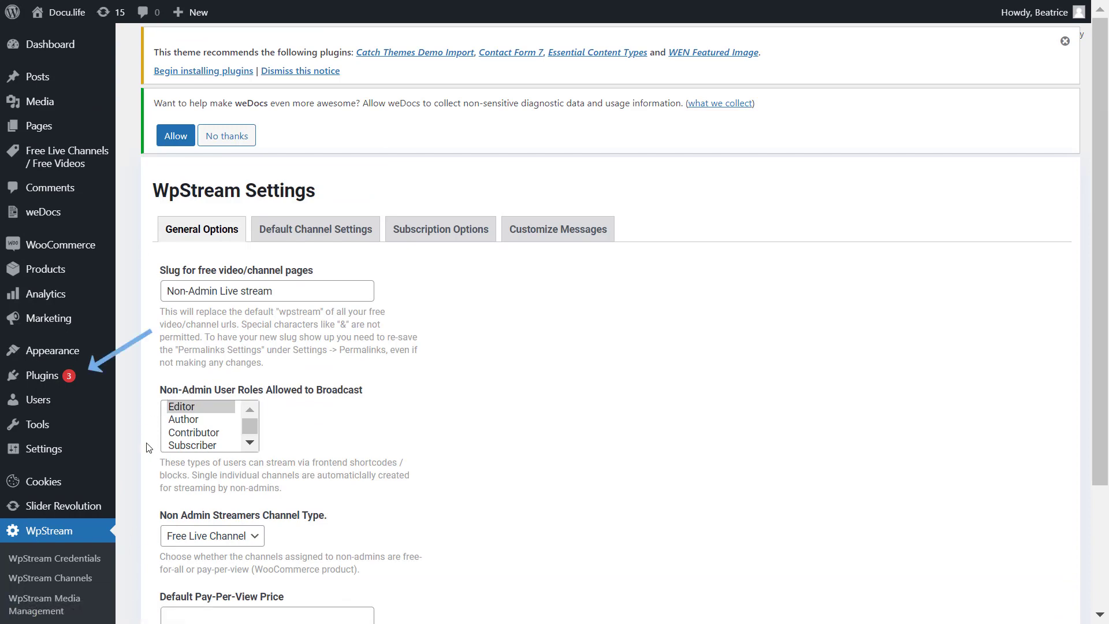
Activate Elementor 3.1.4 from the Installed Plugins list.
{"action": "left_click", "coordinate": [93, 375]}
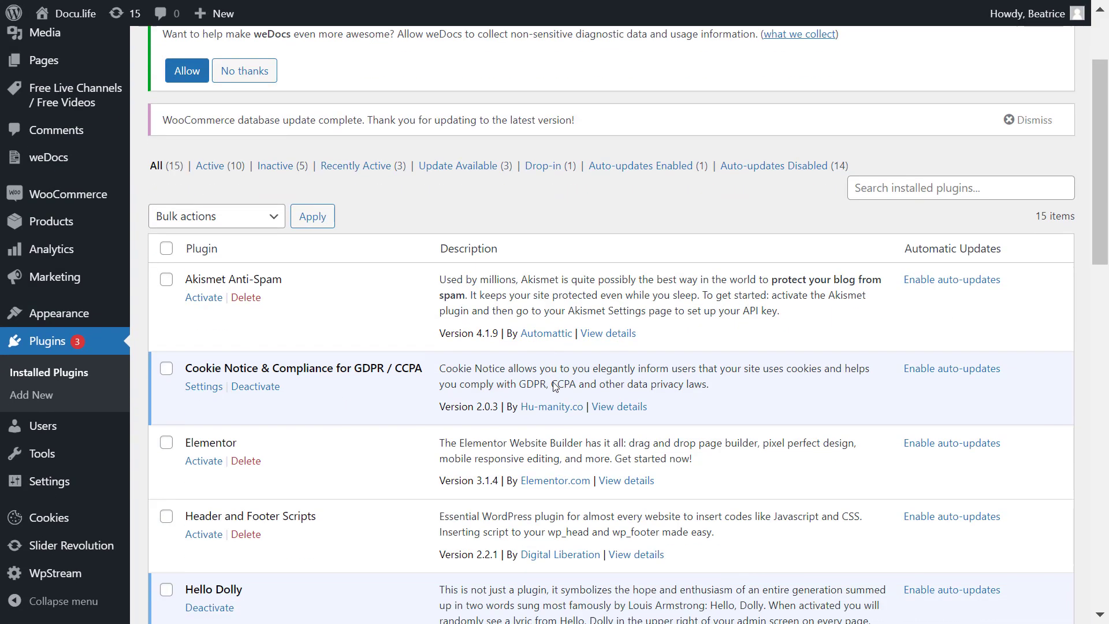
{"action": "left_click_drag", "start_coordinate": [185, 381], "coordinate": [242, 389]}
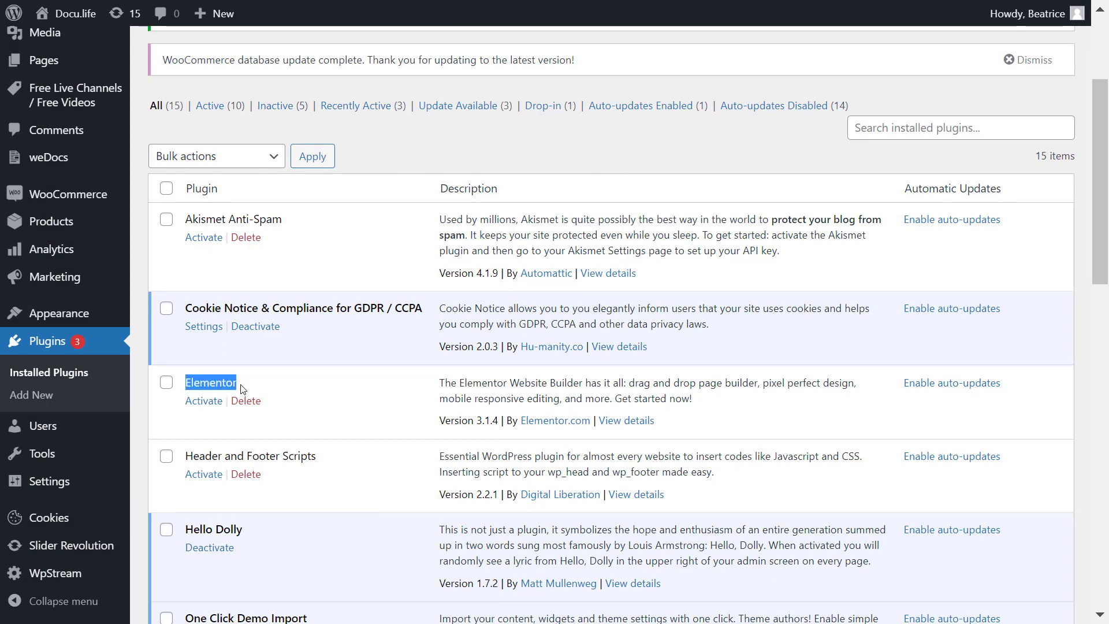
{"action": "left_click", "coordinate": [204, 401]}
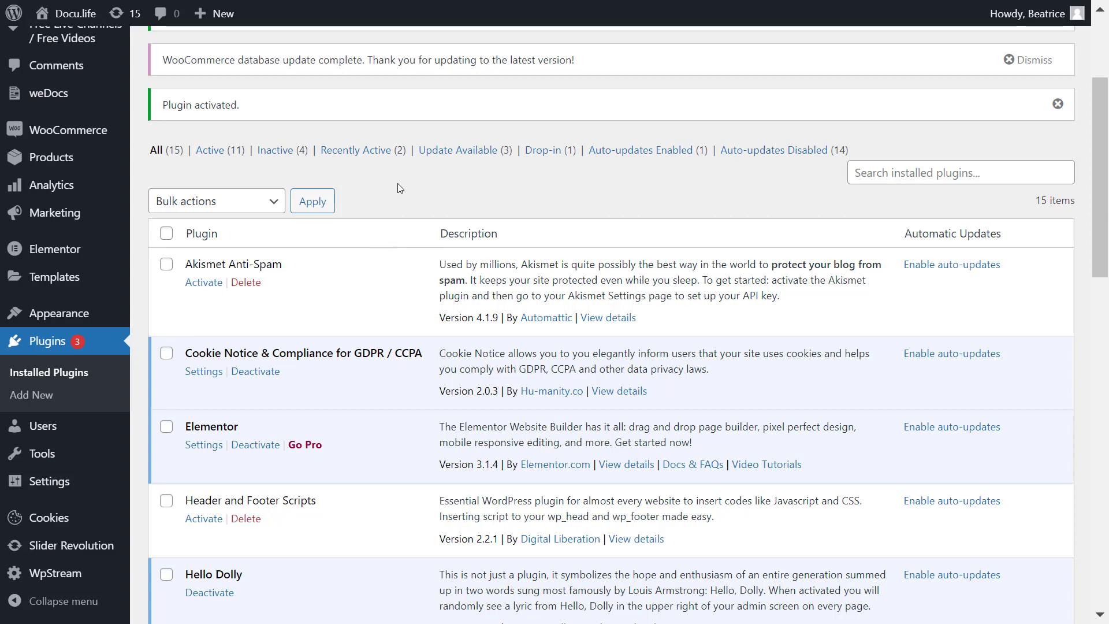
{"action": "scroll", "coordinate": [221, 173], "scroll_direction": "up", "scroll_amount": 3}
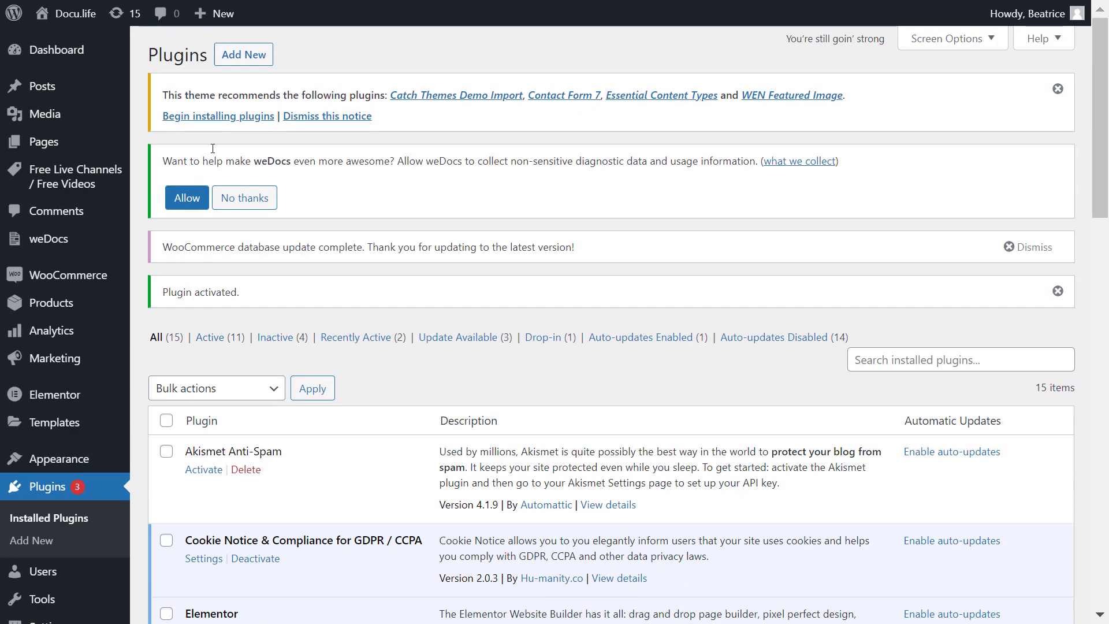
Open the Front-end Live Streaming page in Elementor's visual editor.
{"action": "left_click", "coordinate": [59, 12]}
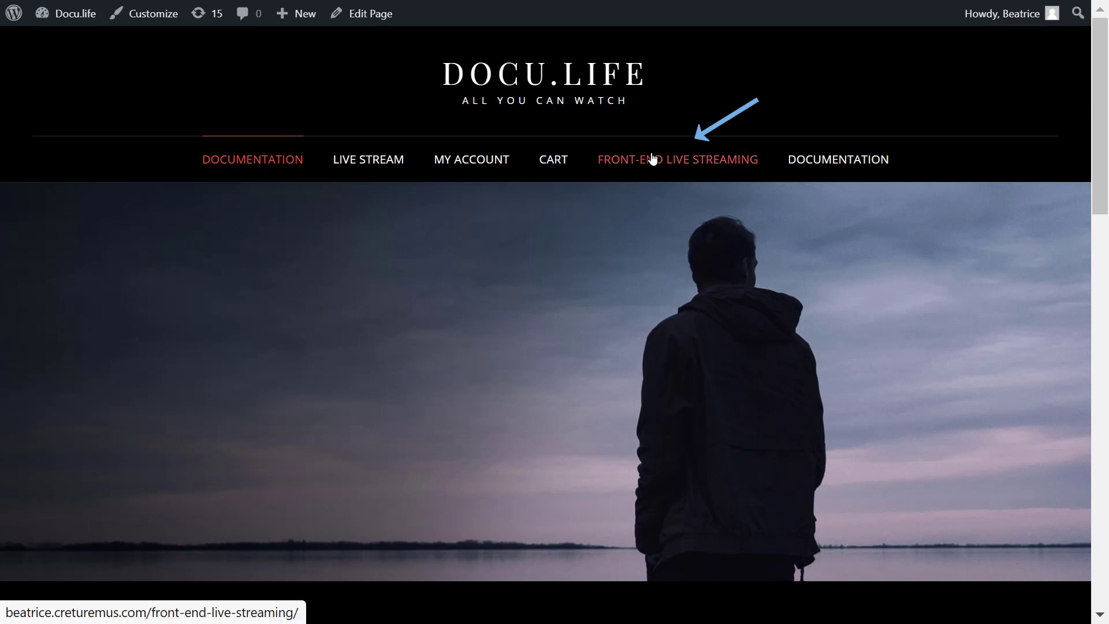
{"action": "left_click", "coordinate": [652, 159]}
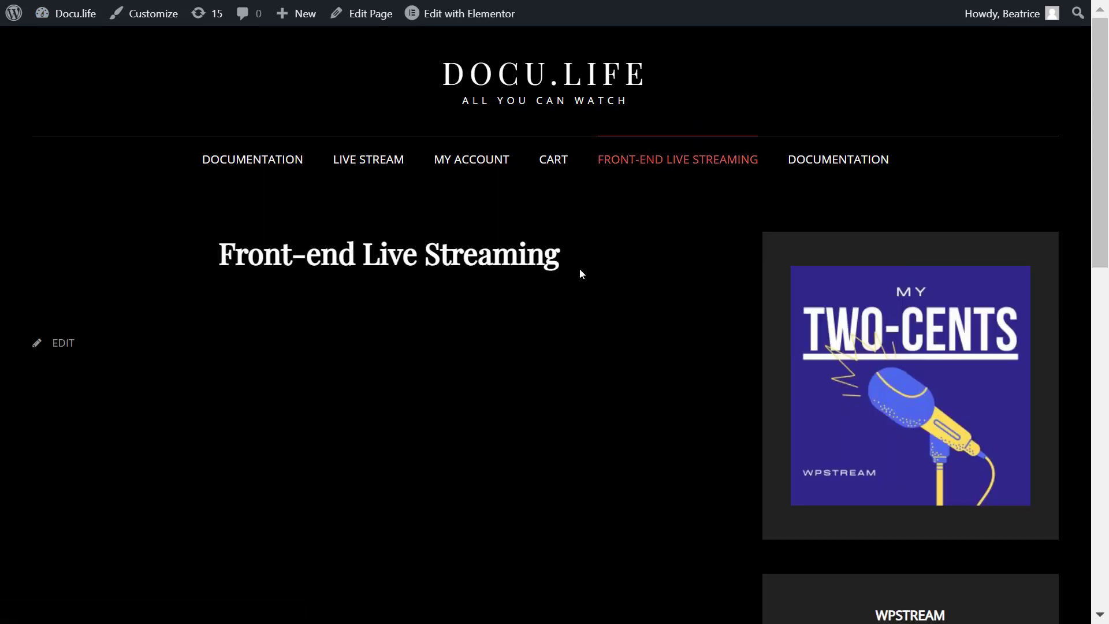
{"action": "mouse_move", "coordinate": [491, 23]}
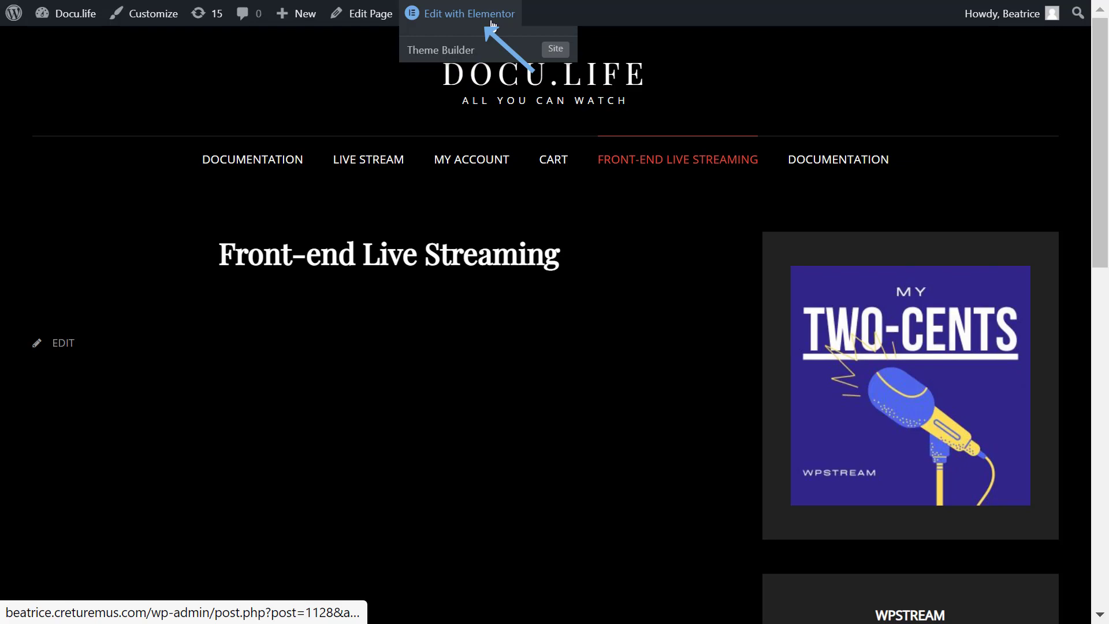
{"action": "left_click", "coordinate": [492, 23]}
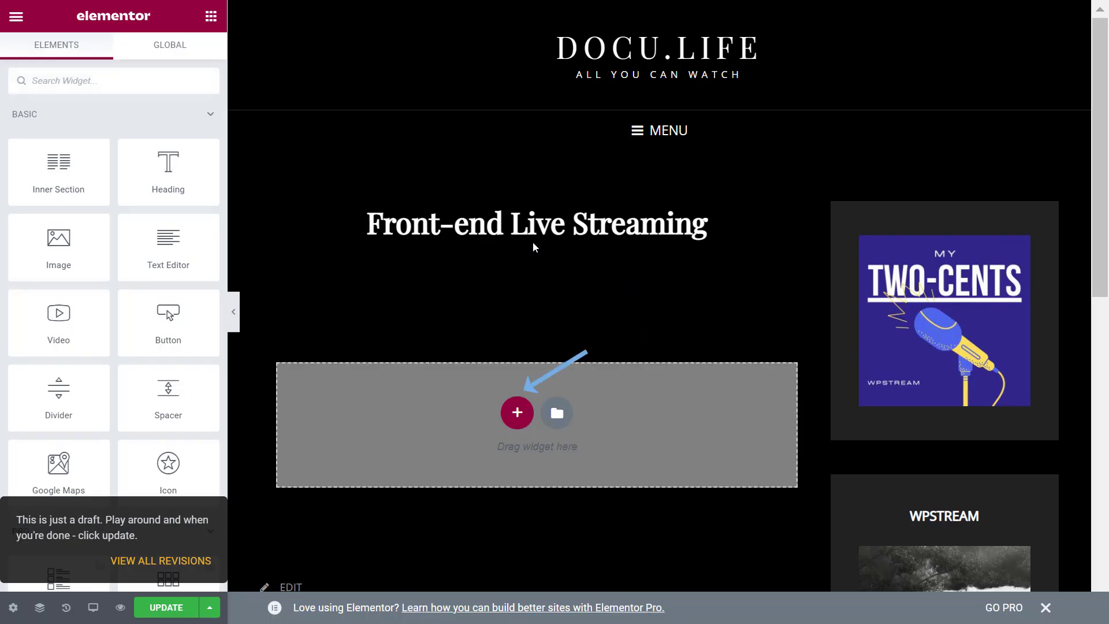
Add a one-column section and search the widget list for 'wps'.
{"action": "left_click", "coordinate": [519, 413]}
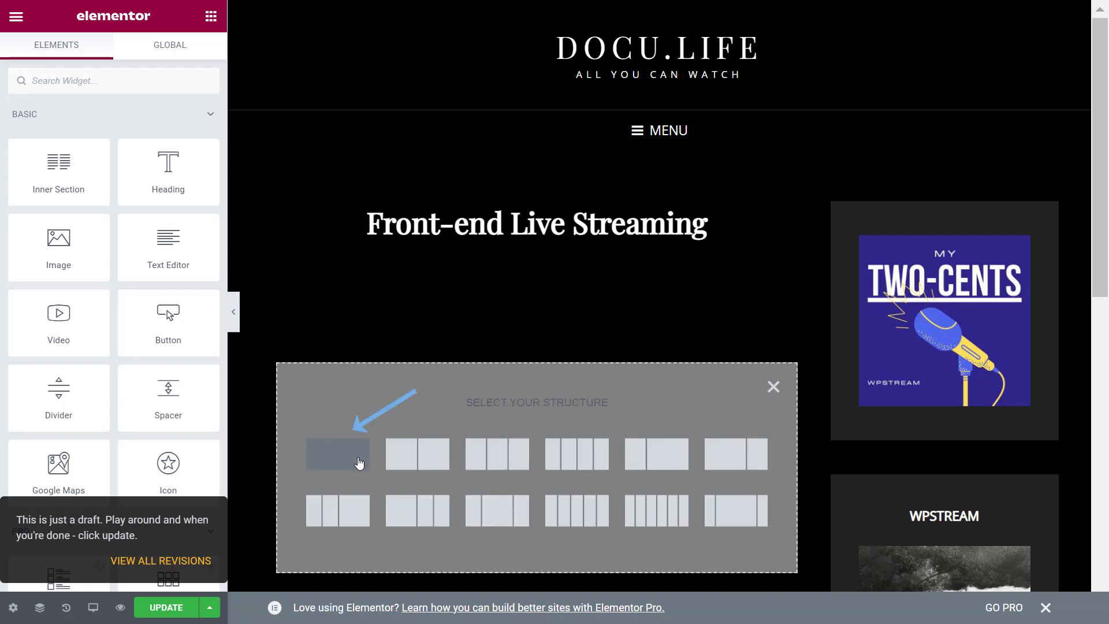
{"action": "left_click", "coordinate": [338, 454]}
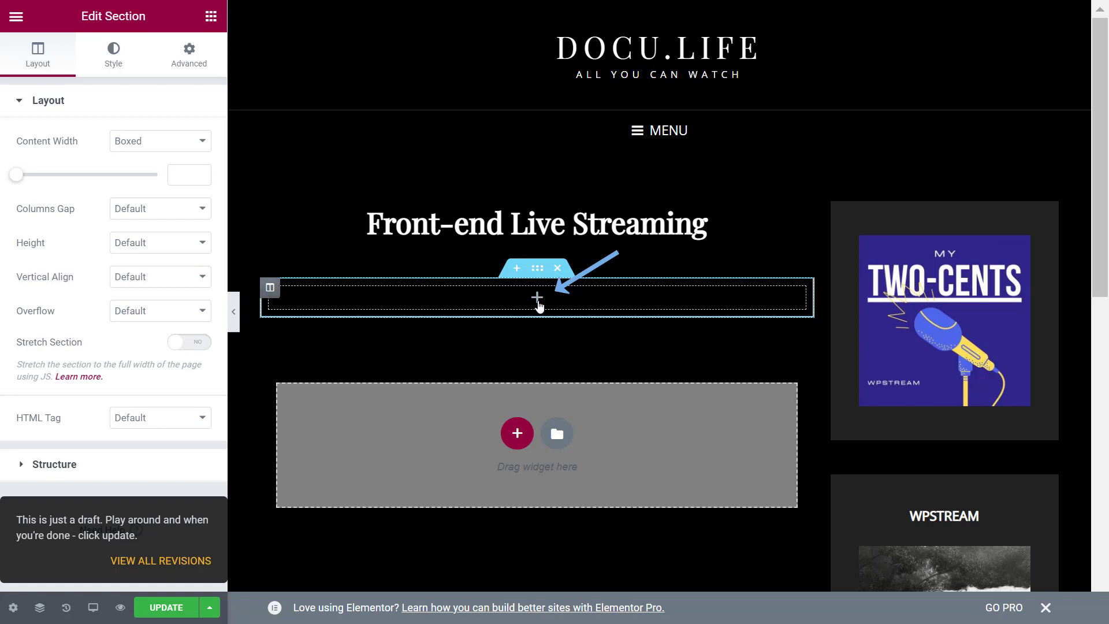
{"action": "left_click", "coordinate": [538, 299]}
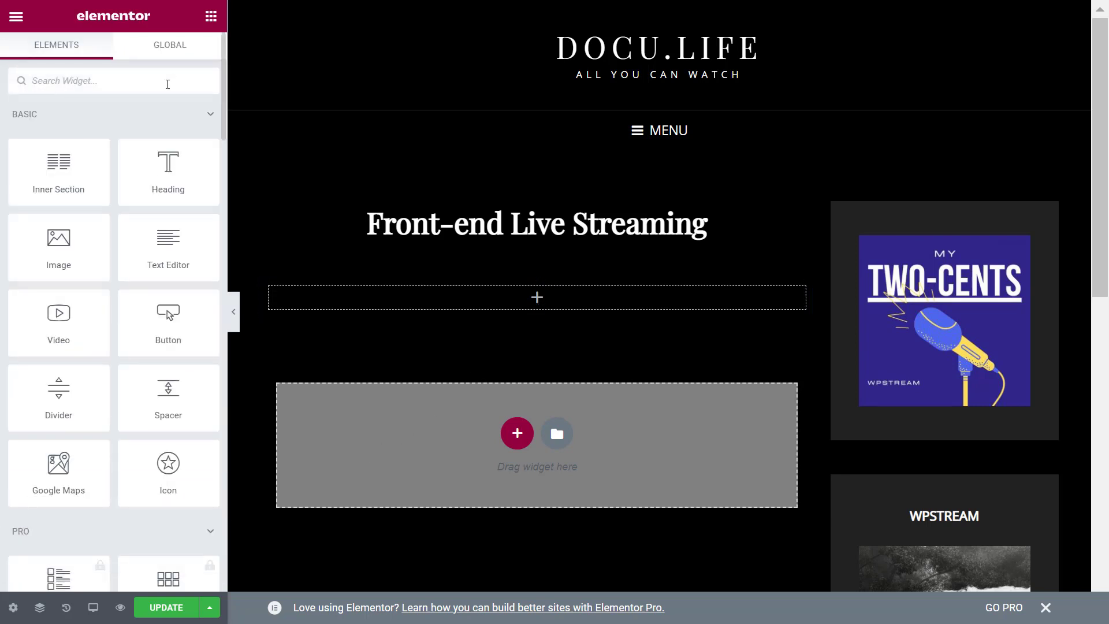
{"action": "type", "text": "wpstream"}
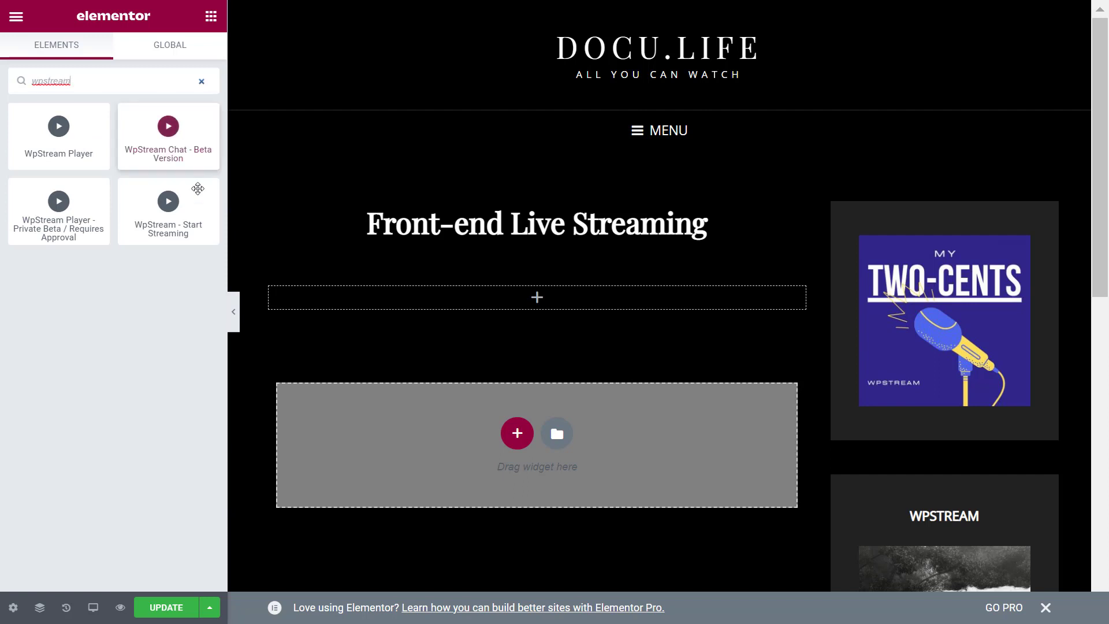
Place the WpStream - Start Streaming widget in the new section and select its product id field.
{"action": "left_click_drag", "start_coordinate": [171, 207], "coordinate": [545, 295]}
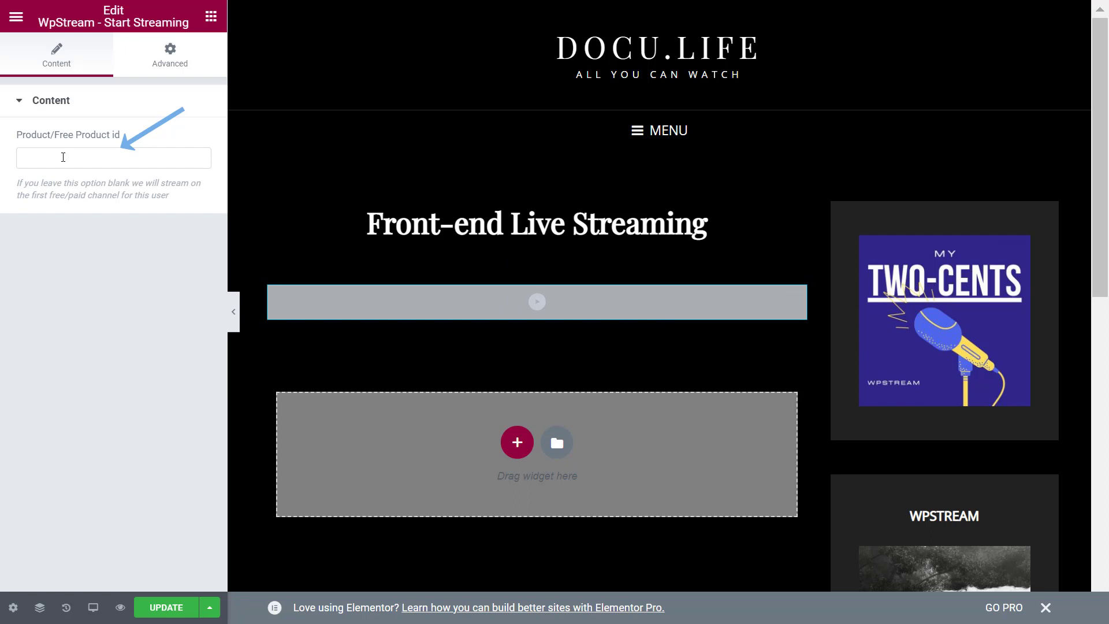
{"action": "left_click", "coordinate": [62, 157]}
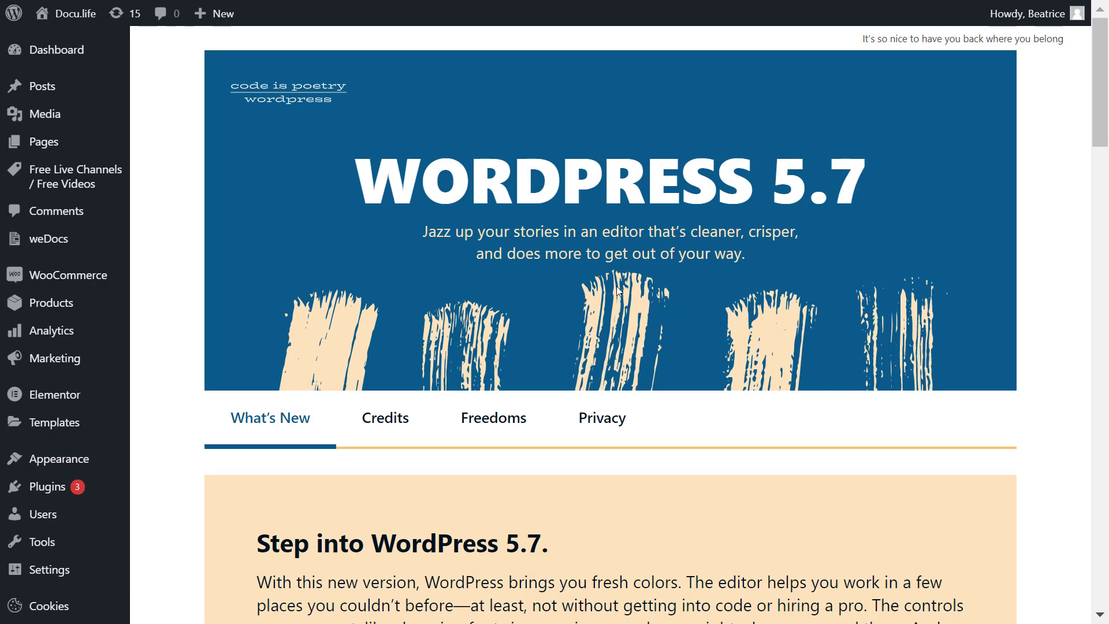
Find Our Two Cents in the WpStream Channels list and select its Id 1094.
{"action": "scroll", "coordinate": [616, 286], "scroll_direction": "down", "scroll_amount": 10}
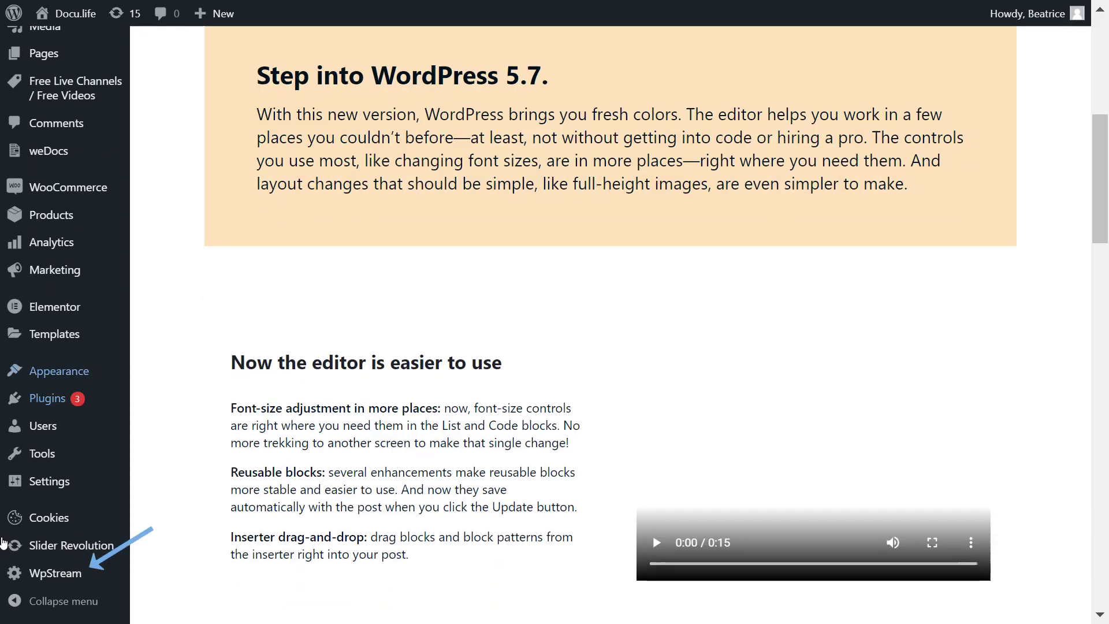
{"action": "mouse_move", "coordinate": [55, 573]}
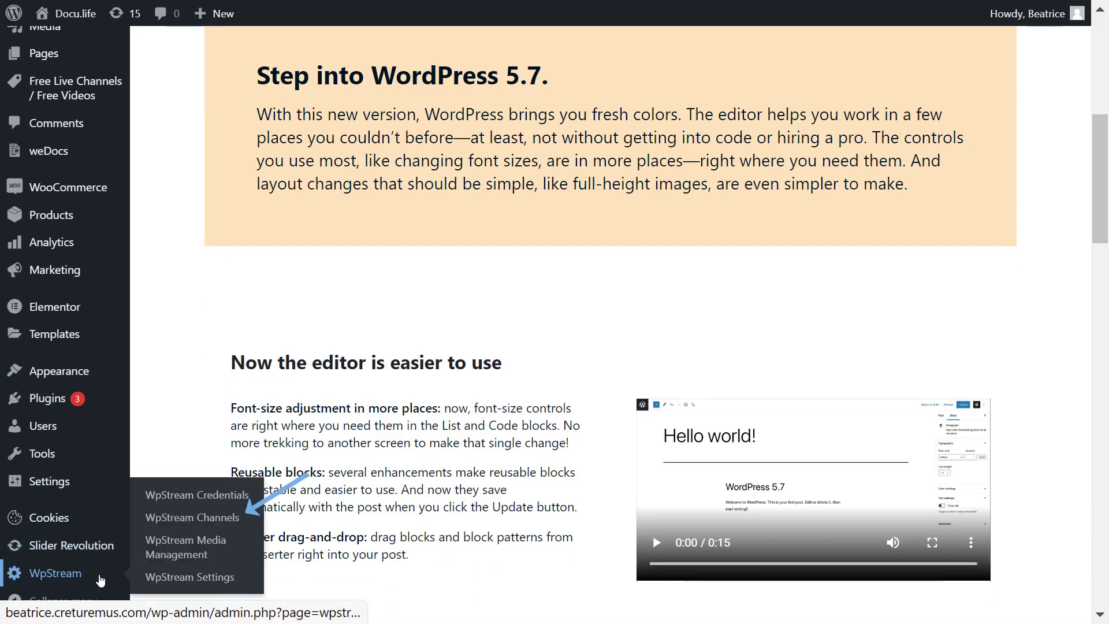
{"action": "left_click", "coordinate": [224, 519]}
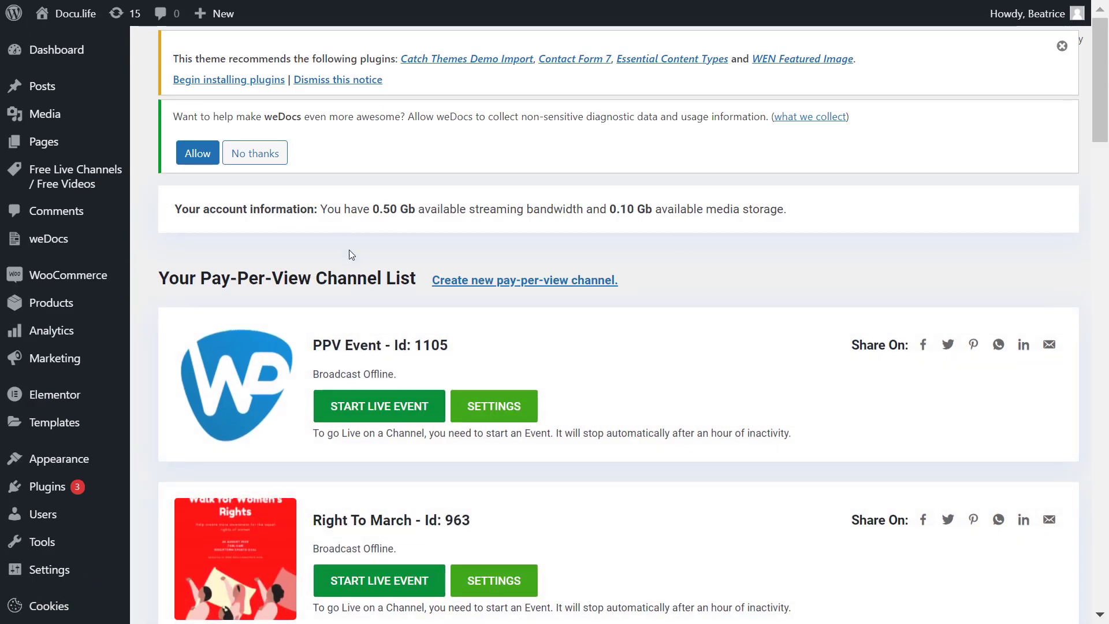
{"action": "scroll", "coordinate": [603, 258], "scroll_direction": "down", "scroll_amount": 3}
{"action": "scroll", "coordinate": [602, 258], "scroll_direction": "down", "scroll_amount": 12}
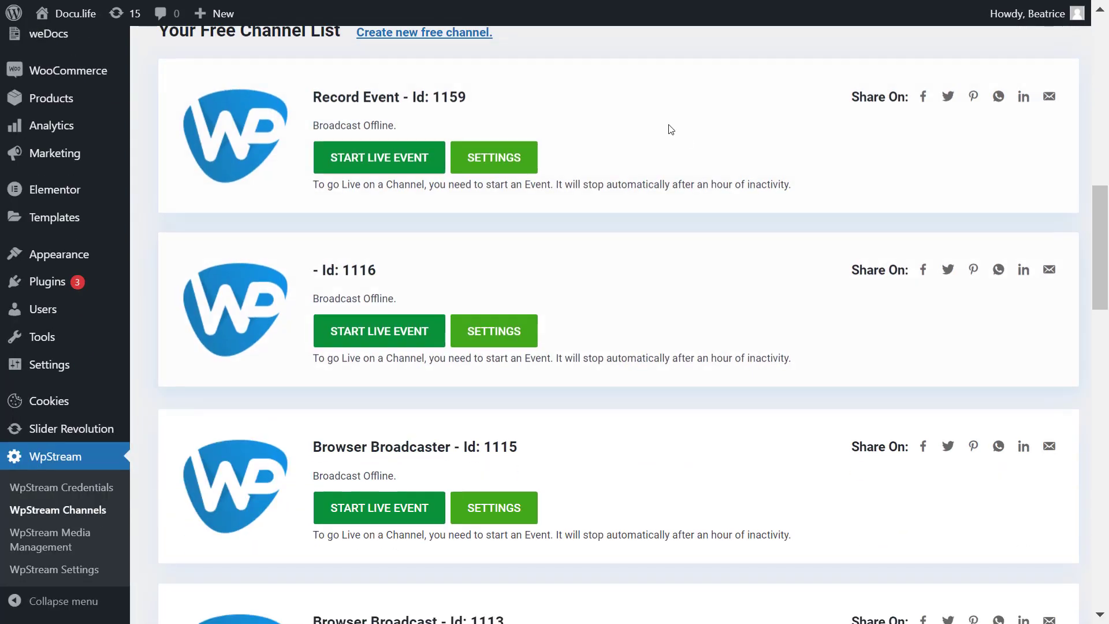
{"action": "scroll", "coordinate": [391, 590], "scroll_direction": "down", "scroll_amount": 16}
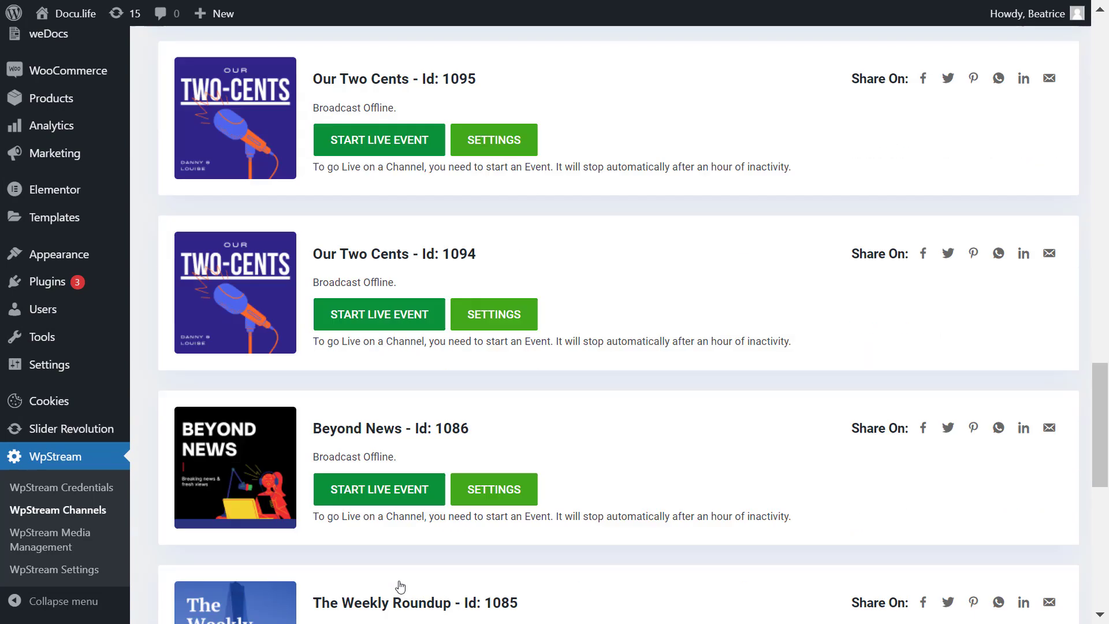
{"action": "scroll", "coordinate": [400, 584], "scroll_direction": "up", "scroll_amount": 9}
{"action": "scroll", "coordinate": [399, 582], "scroll_direction": "up", "scroll_amount": 10}
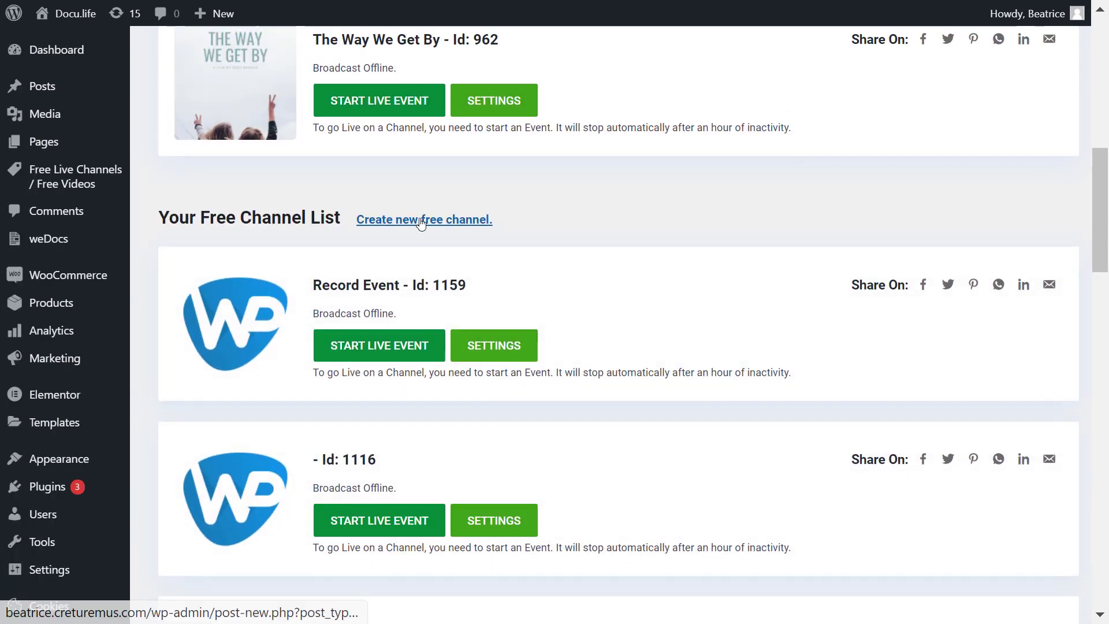
{"action": "scroll", "coordinate": [547, 290], "scroll_direction": "down", "scroll_amount": 18}
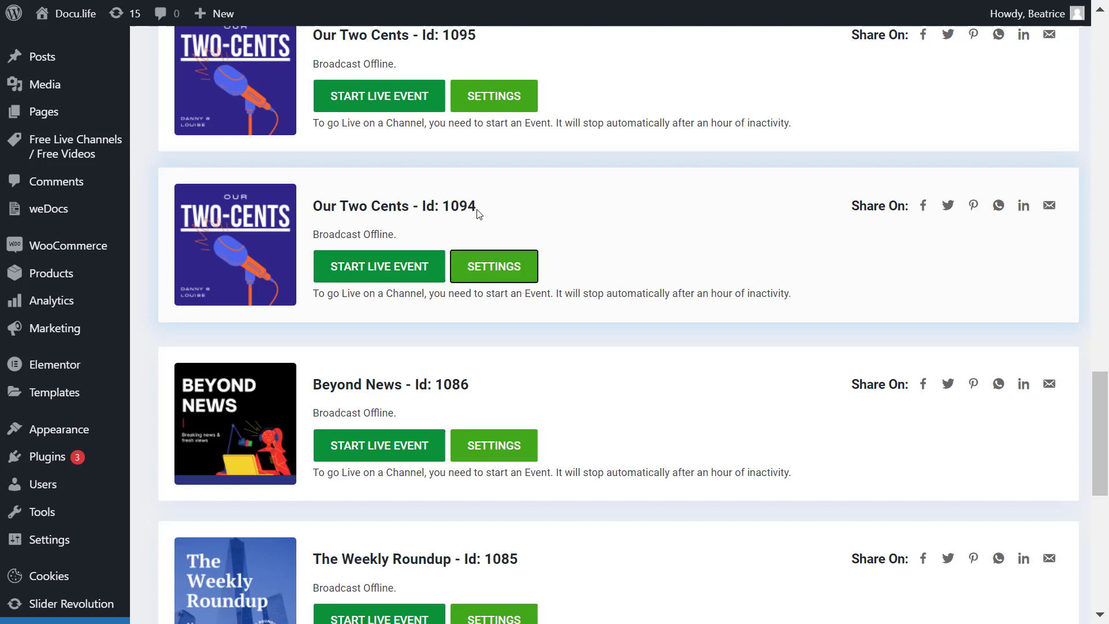
{"action": "left_click_drag", "start_coordinate": [478, 209], "coordinate": [443, 203]}
{"action": "key", "text": "ctrl+c"}
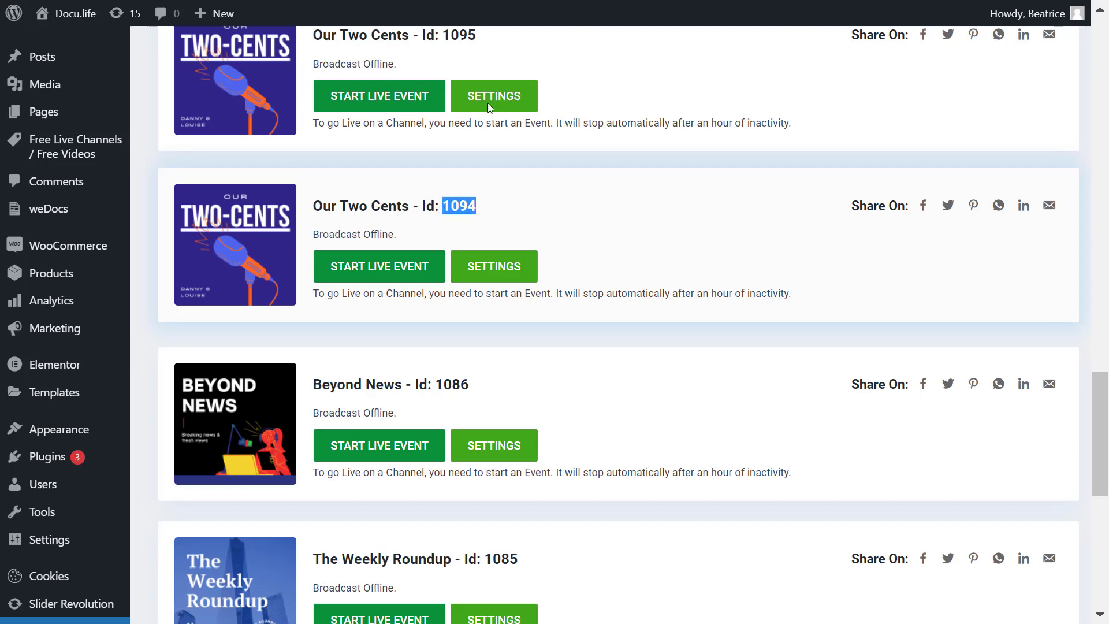
Paste 1094 into the widget's Product/Free Product id field and update the page.
{"action": "key", "text": "F11"}
{"action": "key", "text": "ctrl+Tab"}
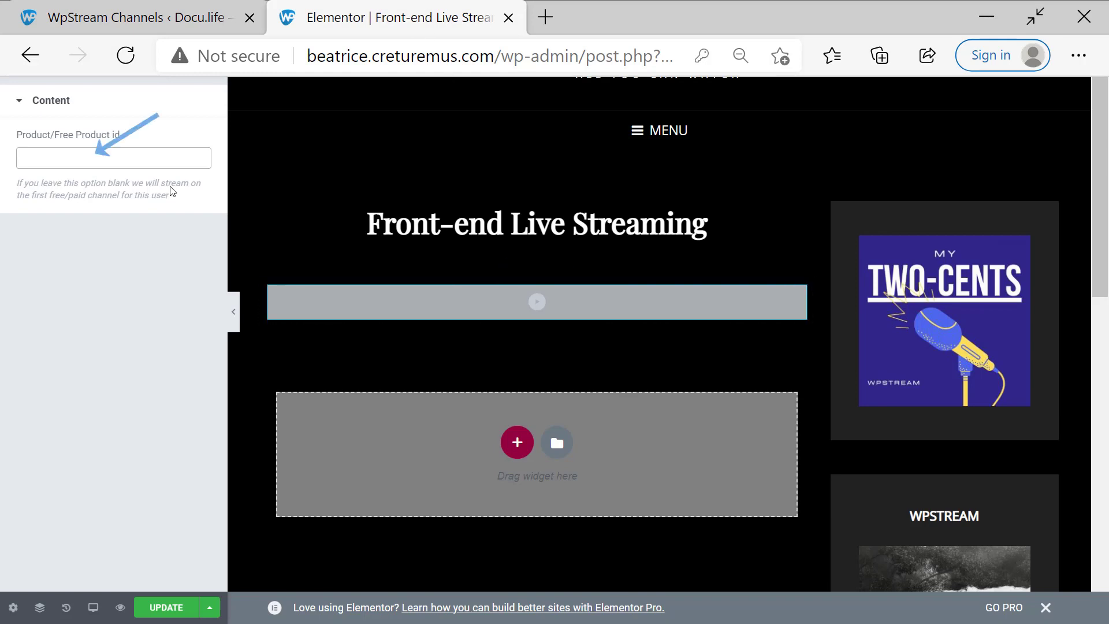
{"action": "left_click", "coordinate": [140, 163]}
{"action": "key", "text": "ctrl+v"}
{"action": "key", "text": "F11"}
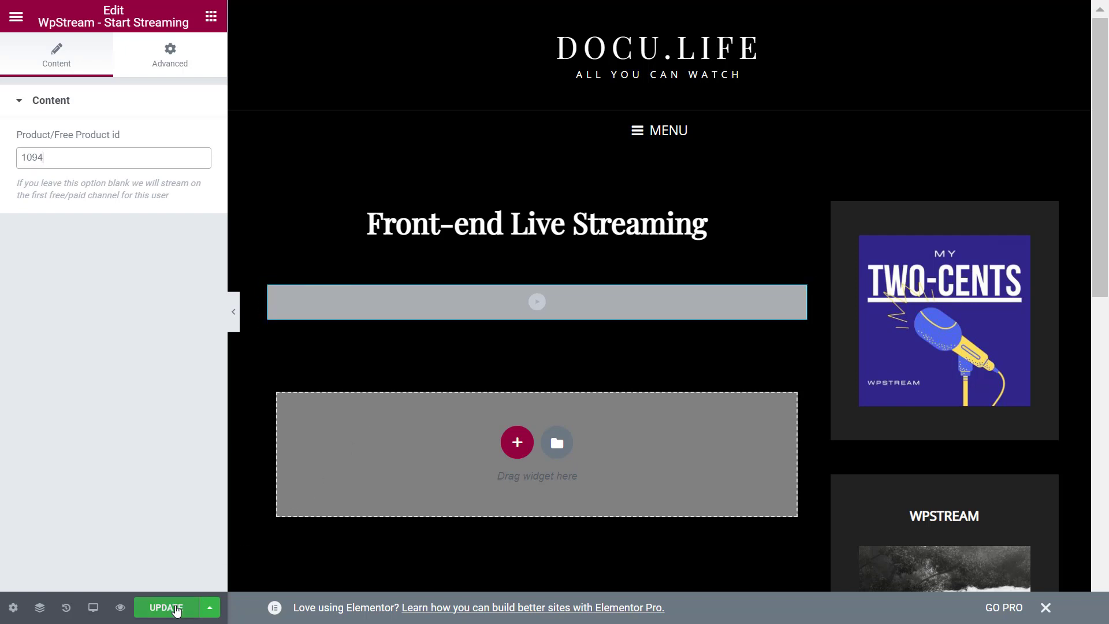
{"action": "left_click", "coordinate": [177, 607]}
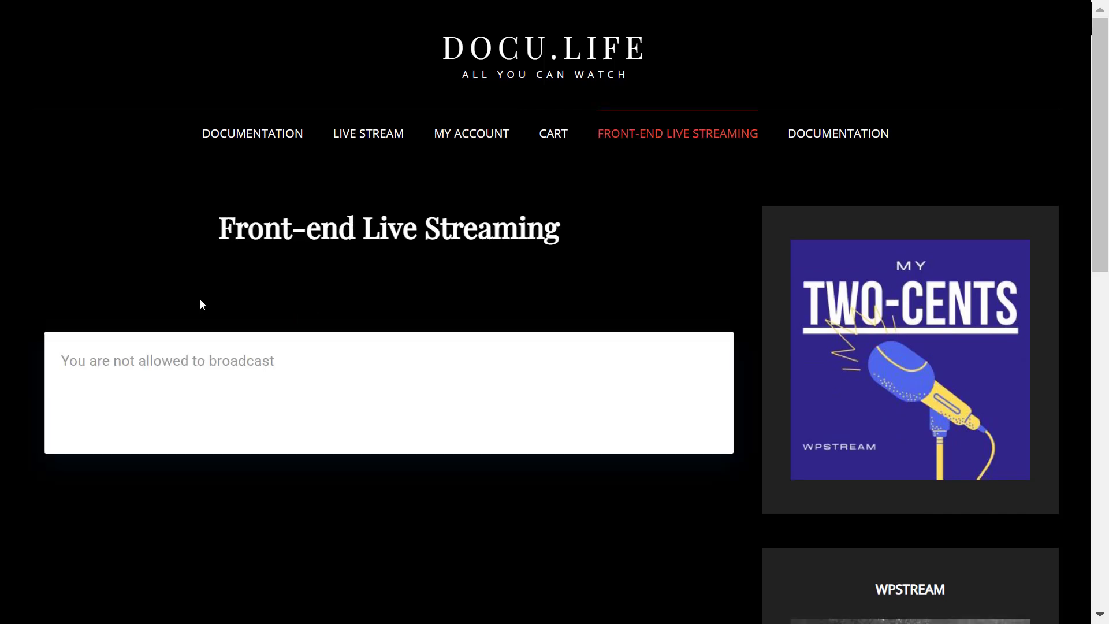
Highlight the 'You are not allowed to broadcast' message on the live page.
{"action": "left_click_drag", "start_coordinate": [61, 354], "coordinate": [329, 358]}
{"action": "left_click", "coordinate": [325, 359]}
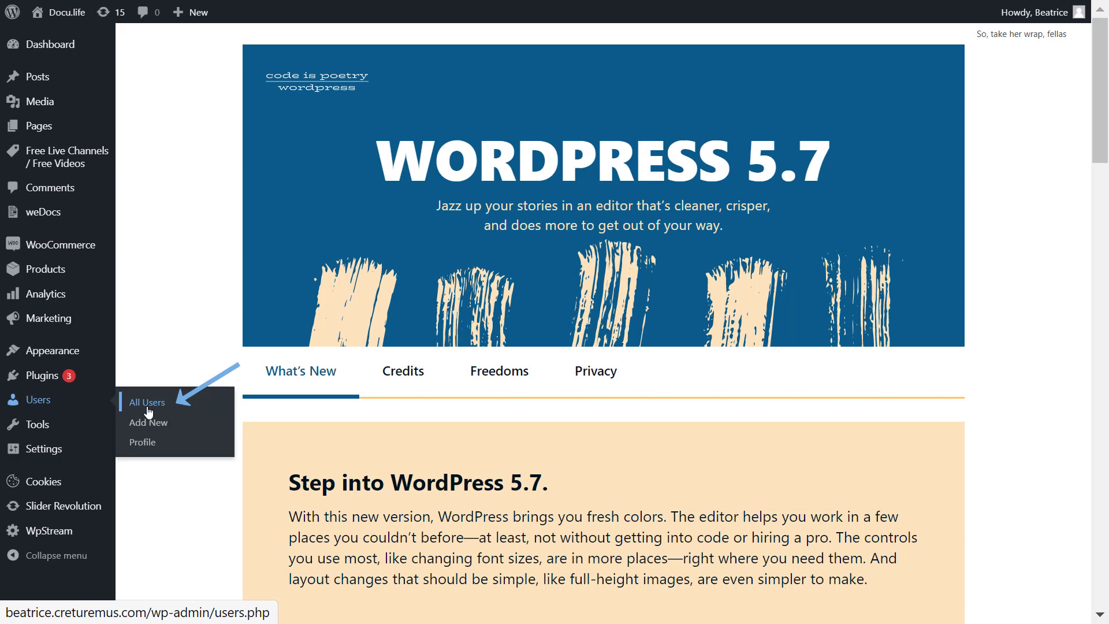
Open the Users list and find the user who has the Customer role.
{"action": "left_click", "coordinate": [148, 408]}
{"action": "mouse_move", "coordinate": [214, 303]}
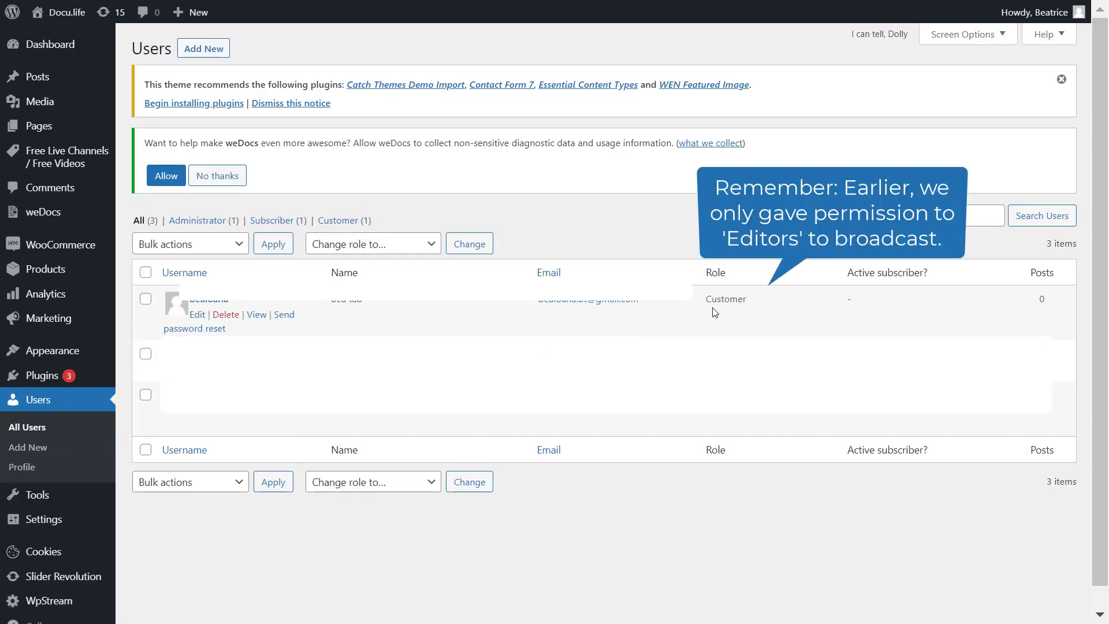
{"action": "left_click_drag", "start_coordinate": [705, 301], "coordinate": [756, 312]}
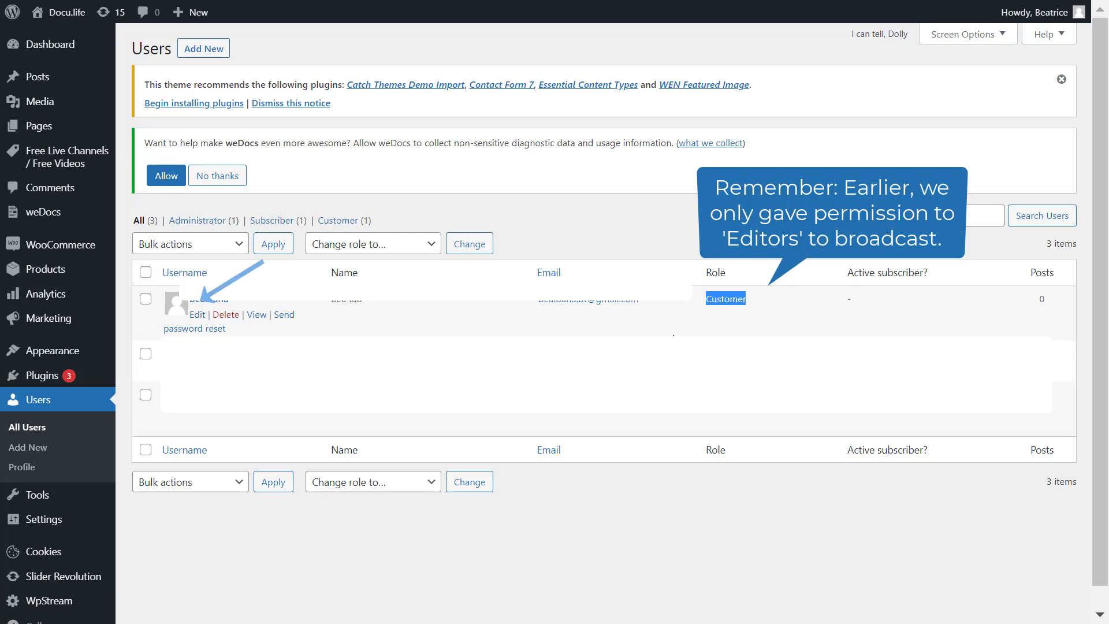
Change that customer user's role to Editor and save the profile with Update User.
{"action": "left_click", "coordinate": [196, 315]}
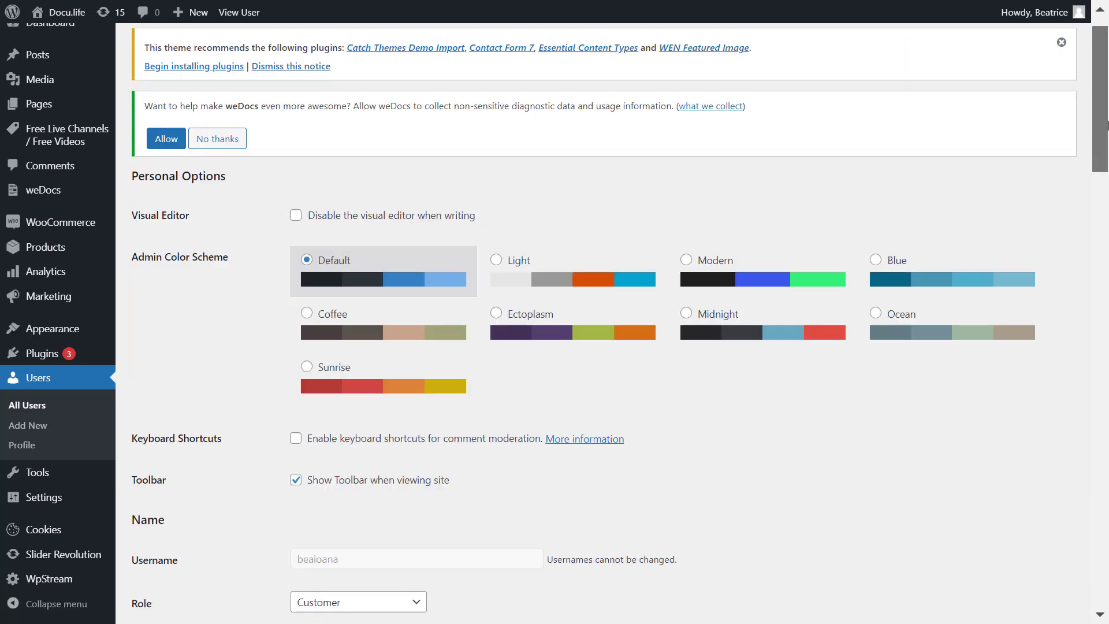
{"action": "left_click", "coordinate": [420, 602]}
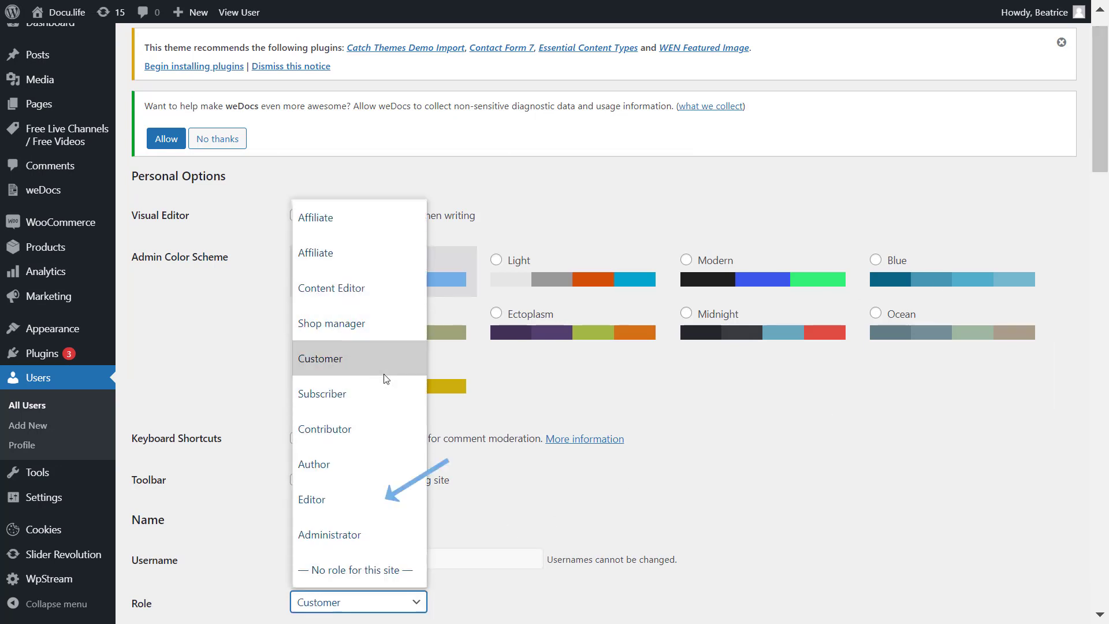
{"action": "left_click", "coordinate": [395, 500]}
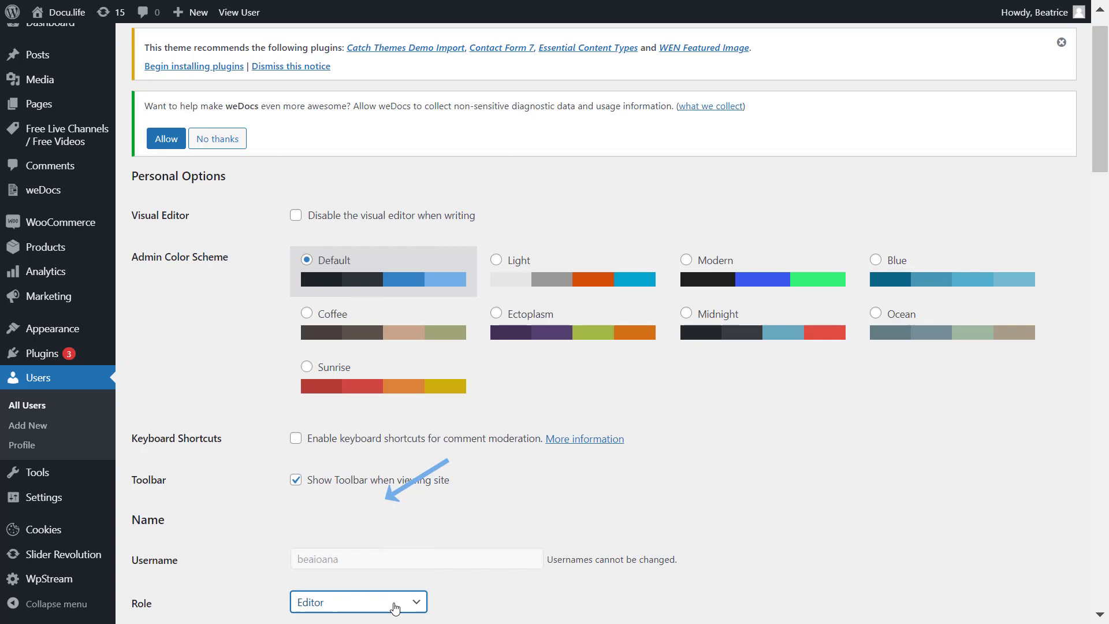
{"action": "left_click_drag", "start_coordinate": [1107, 124], "coordinate": [1107, 557]}
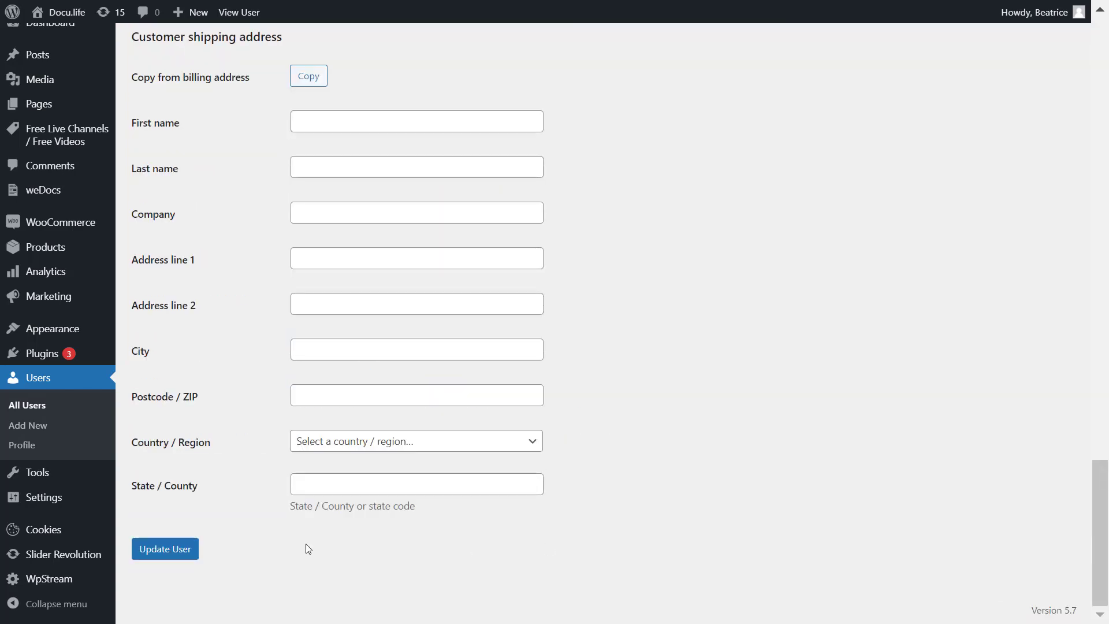
{"action": "left_click", "coordinate": [181, 562]}
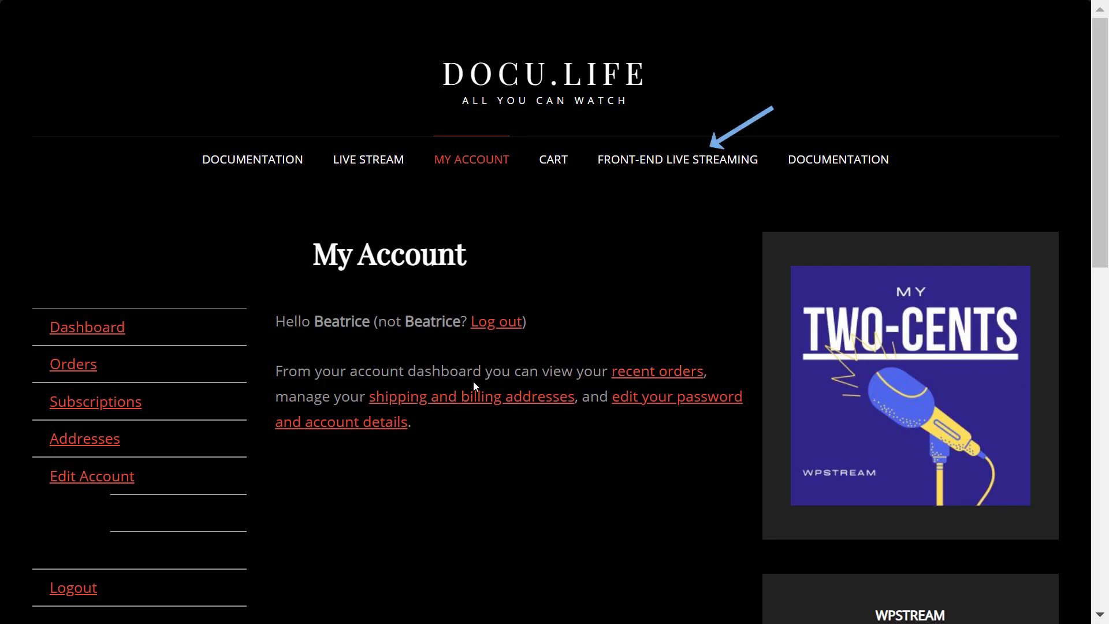
Start the Our Two Cents live event using an external broadcaster to show its server and stream key.
{"action": "left_click", "coordinate": [654, 173]}
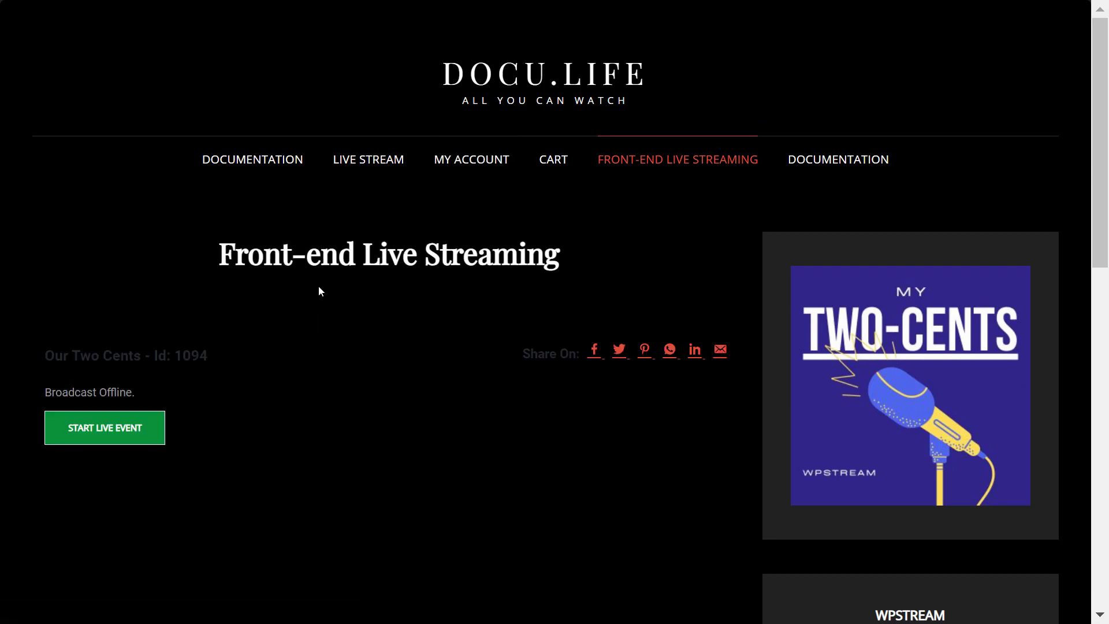
{"action": "left_click", "coordinate": [147, 429]}
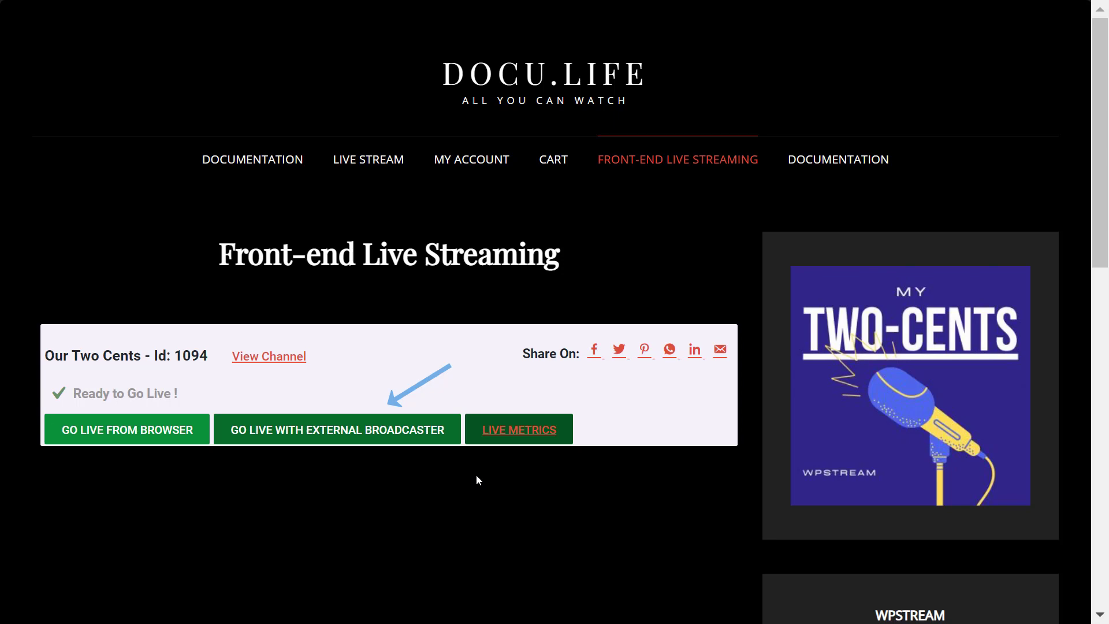
{"action": "left_click", "coordinate": [439, 440]}
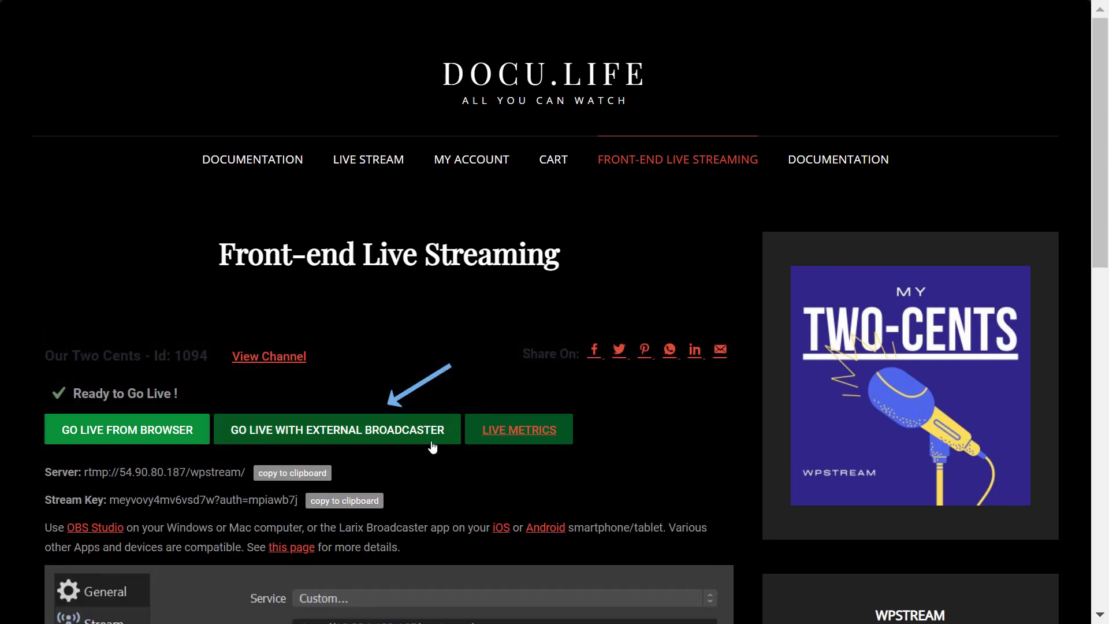
{"action": "scroll", "coordinate": [444, 458], "scroll_direction": "down", "scroll_amount": 2}
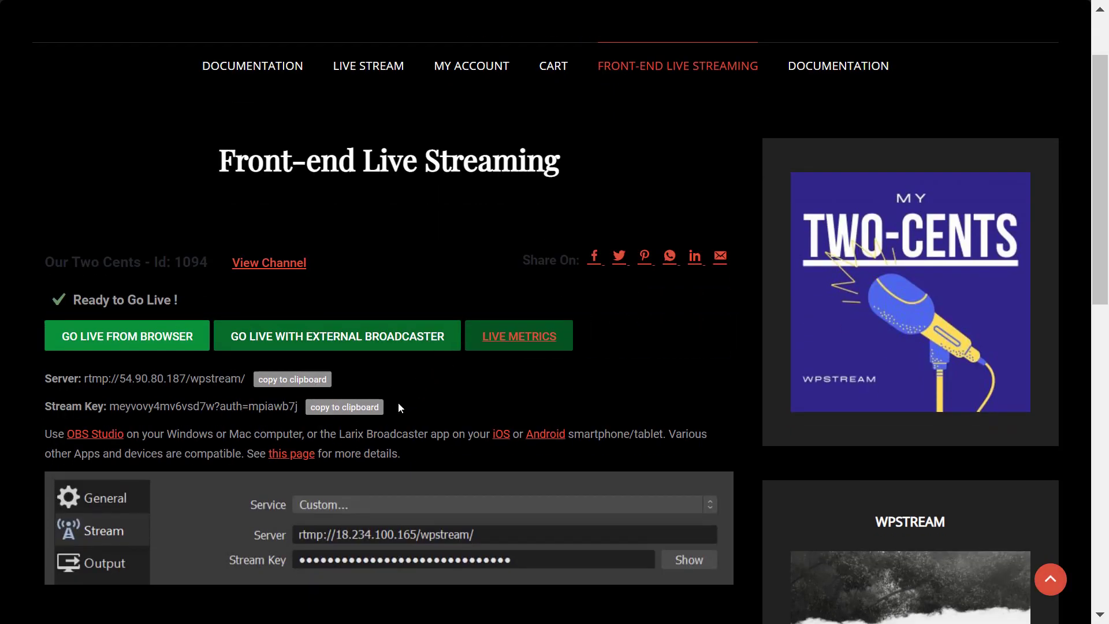
{"action": "left_click", "coordinate": [362, 610]}
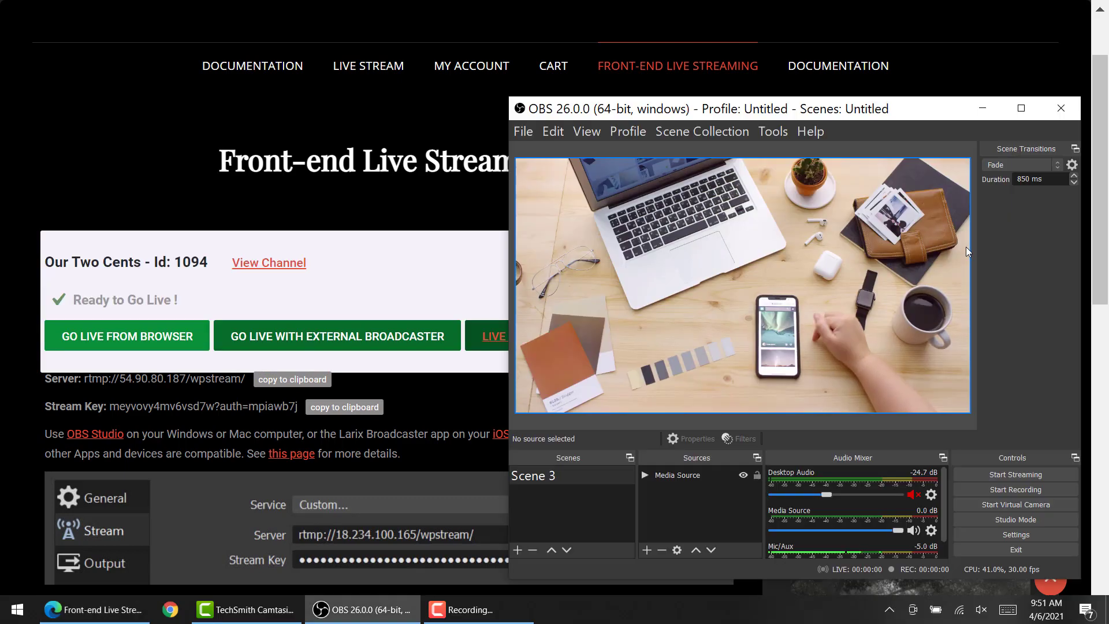
Set the OBS stream server to rtmp://54.90.80.187/wpstream/, copied from the channel page.
{"action": "left_click", "coordinate": [1055, 530]}
{"action": "left_click", "coordinate": [591, 192]}
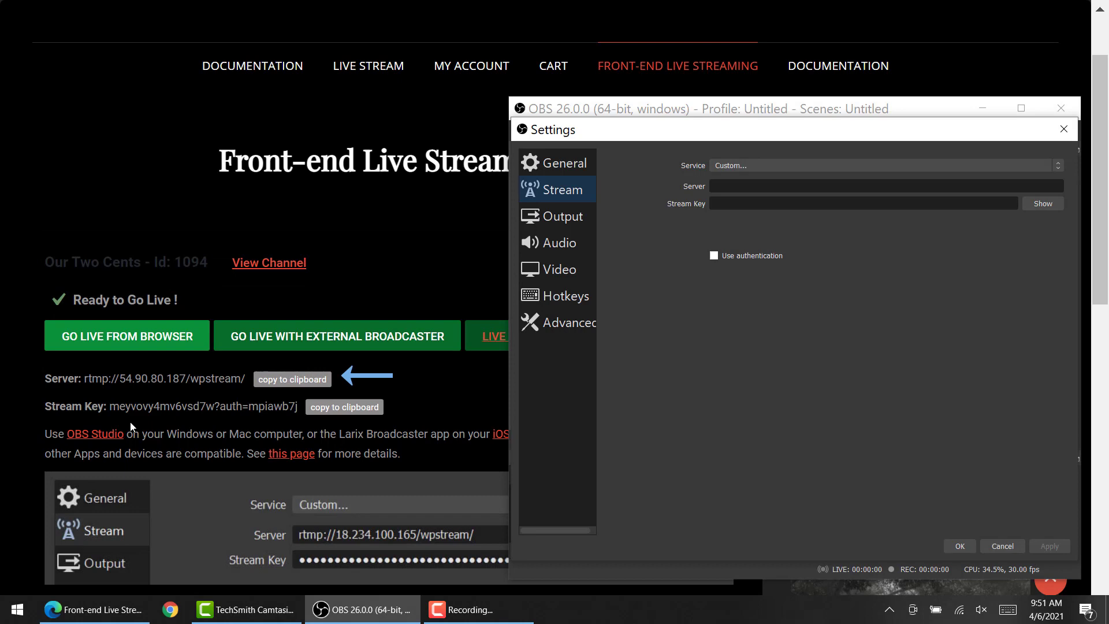
{"action": "left_click", "coordinate": [274, 386]}
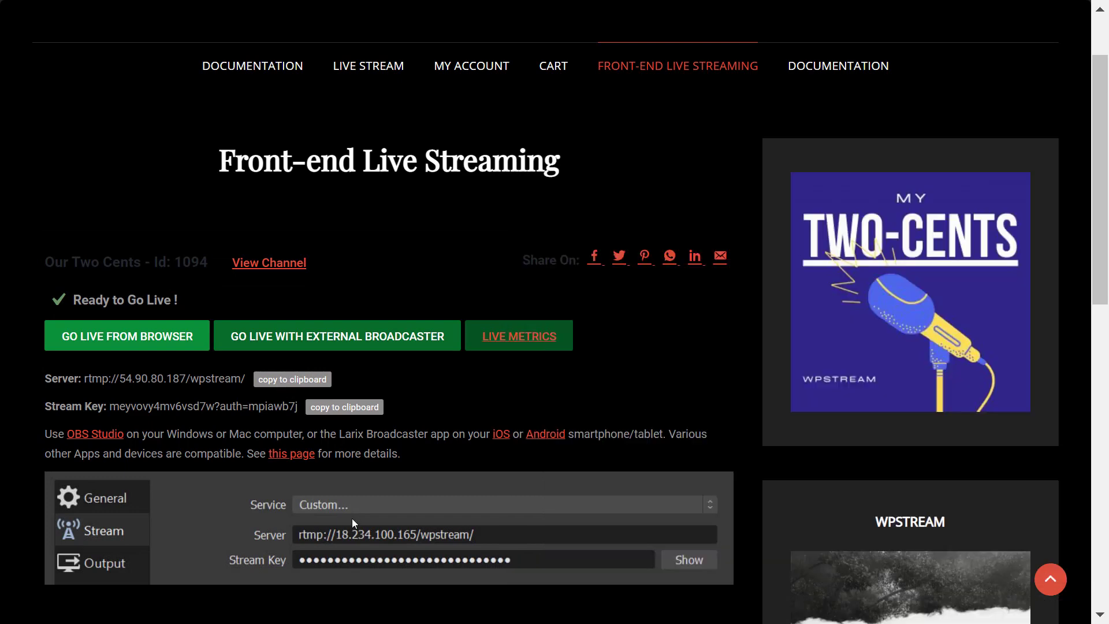
{"action": "key", "text": "alt+Tab"}
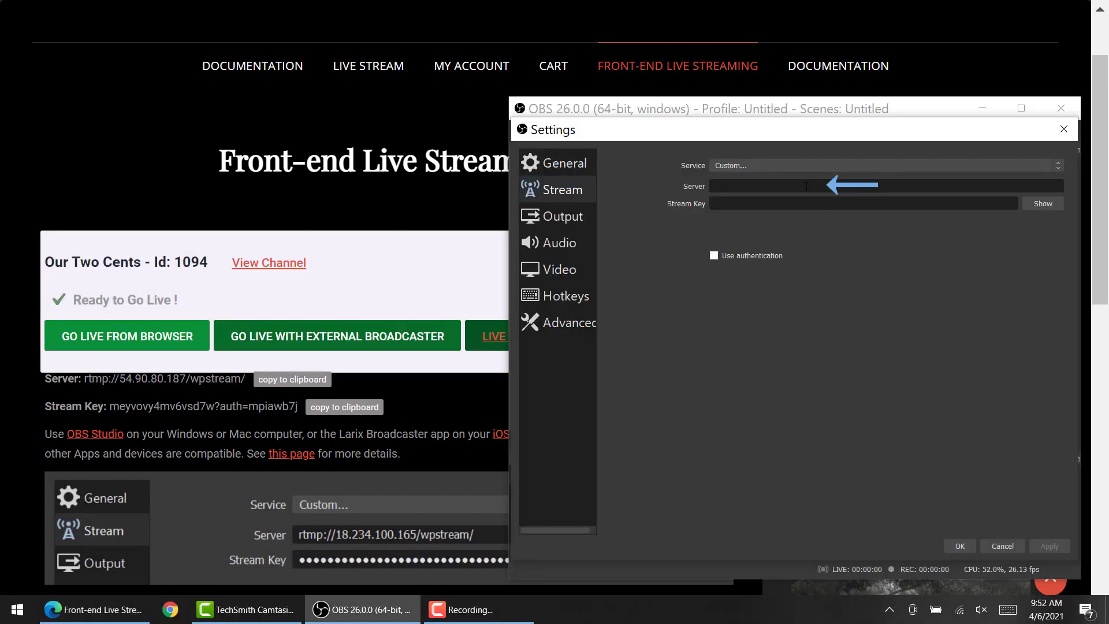
{"action": "left_click", "coordinate": [807, 187]}
{"action": "key", "text": "ctrl+v"}
Paste the channel's stream key into OBS and save the stream settings.
{"action": "left_click", "coordinate": [346, 410]}
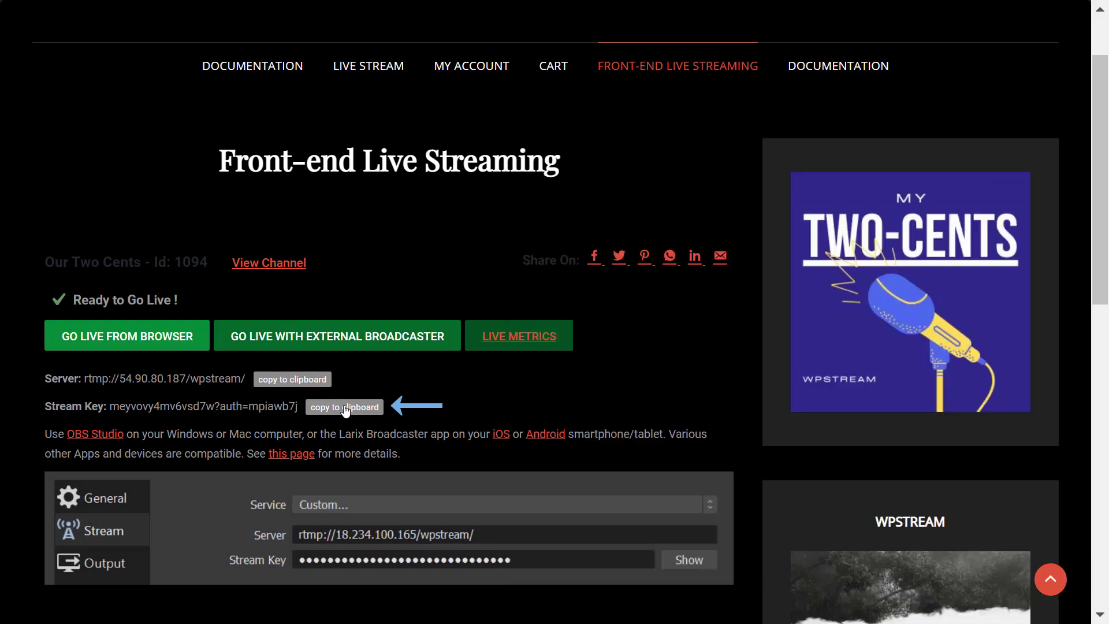
{"action": "key", "text": "alt+Tab"}
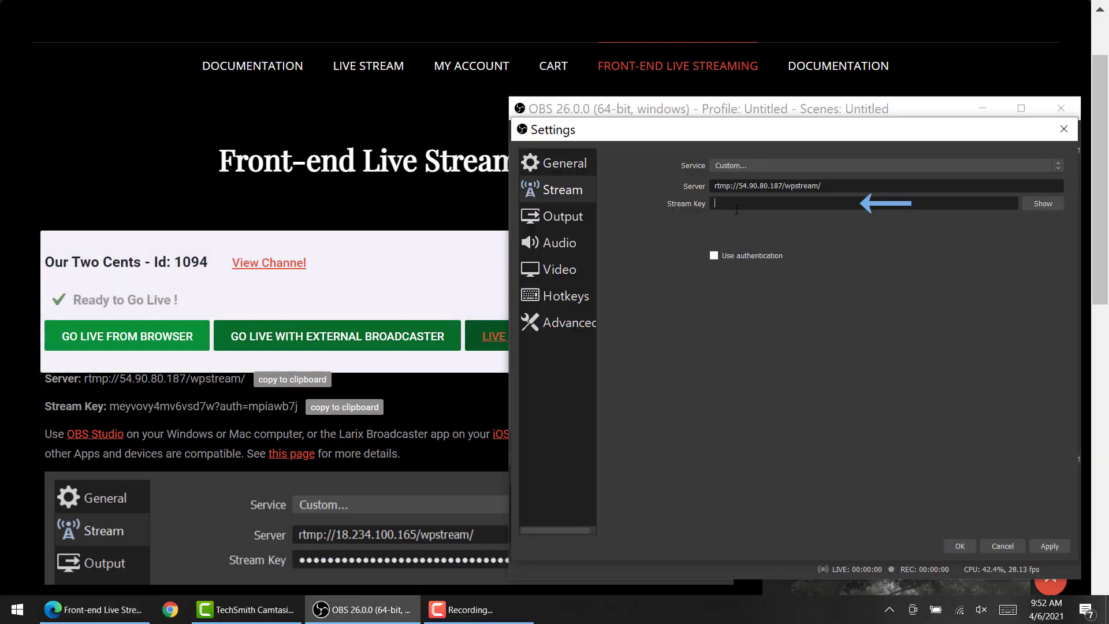
{"action": "left_click", "coordinate": [737, 203]}
{"action": "key", "text": "ctrl+v"}
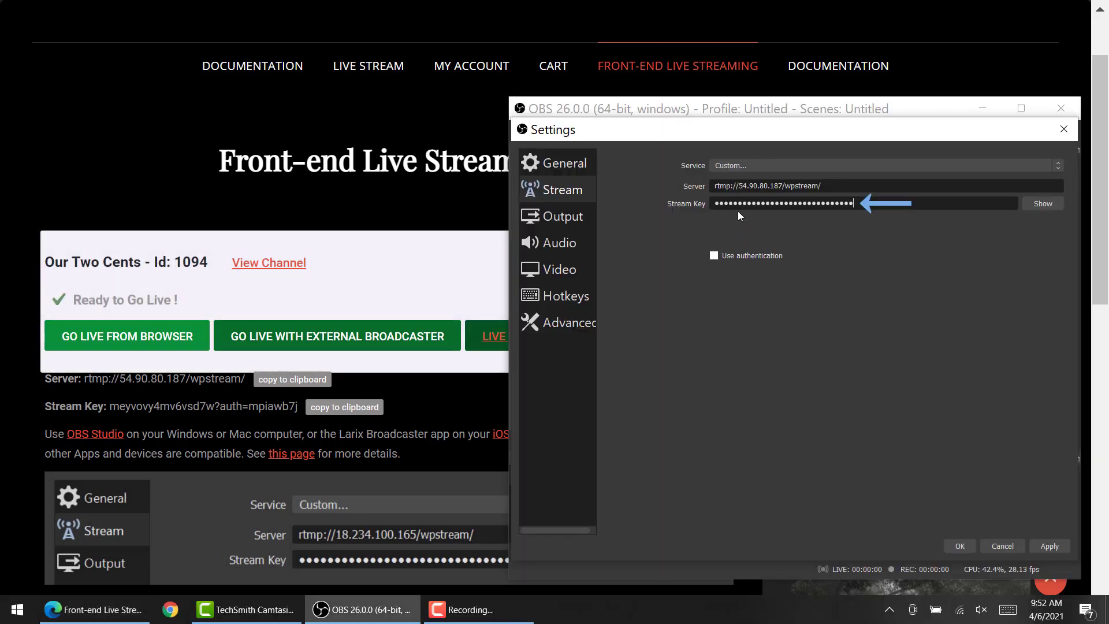
{"action": "left_click", "coordinate": [974, 545]}
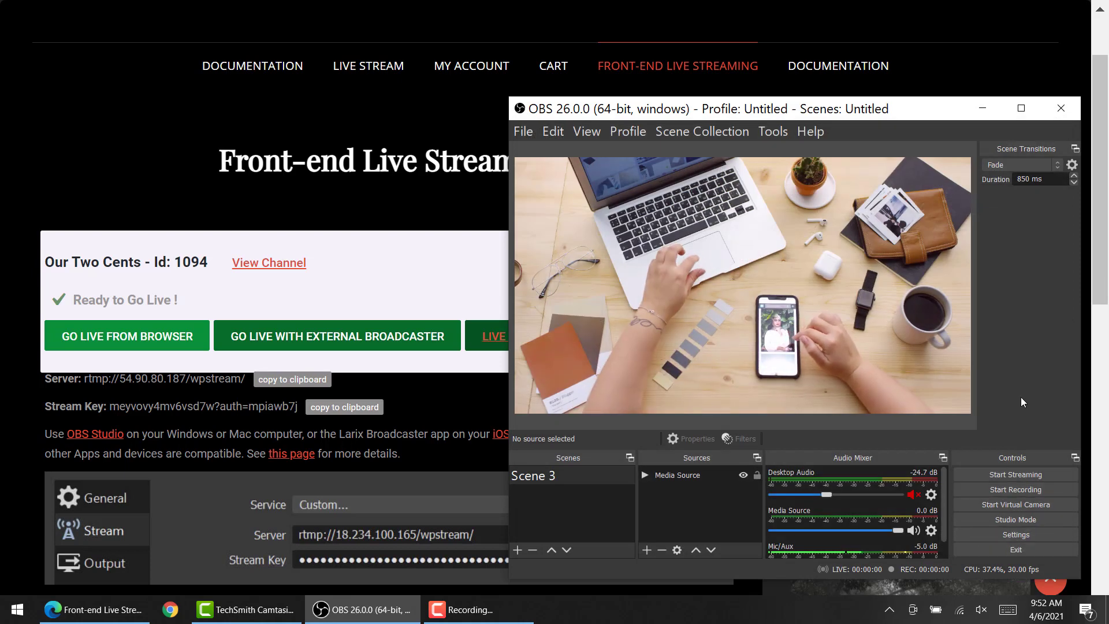
Stream from OBS, watch the live video on the Our Two Cents channel page, then stop streaming.
{"action": "left_click", "coordinate": [1046, 475]}
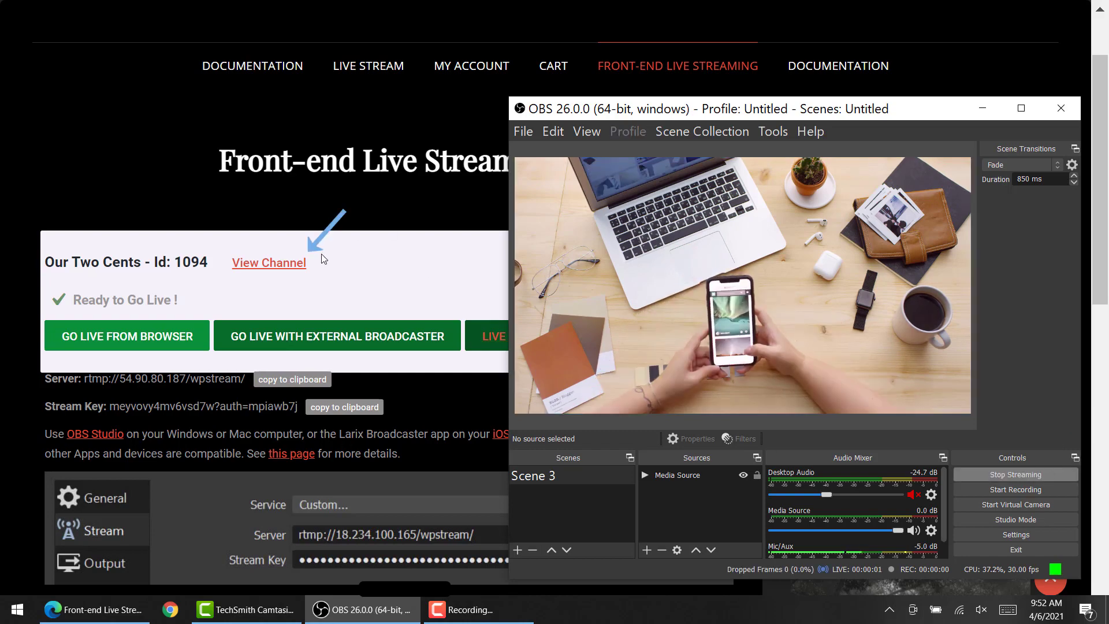
{"action": "left_click", "coordinate": [297, 262]}
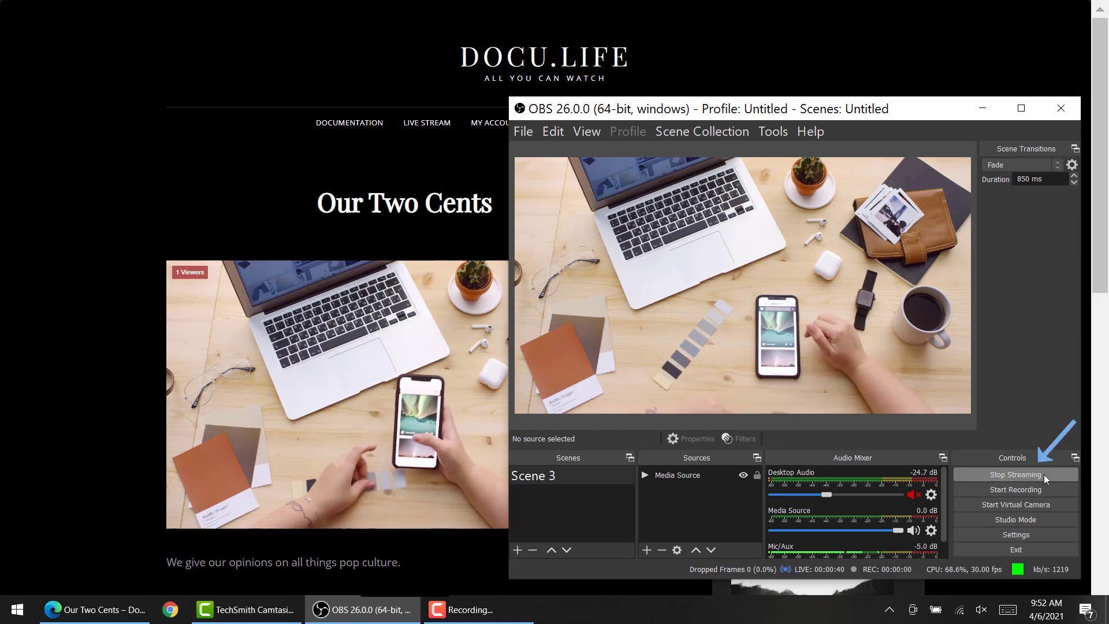
{"action": "left_click", "coordinate": [1044, 473]}
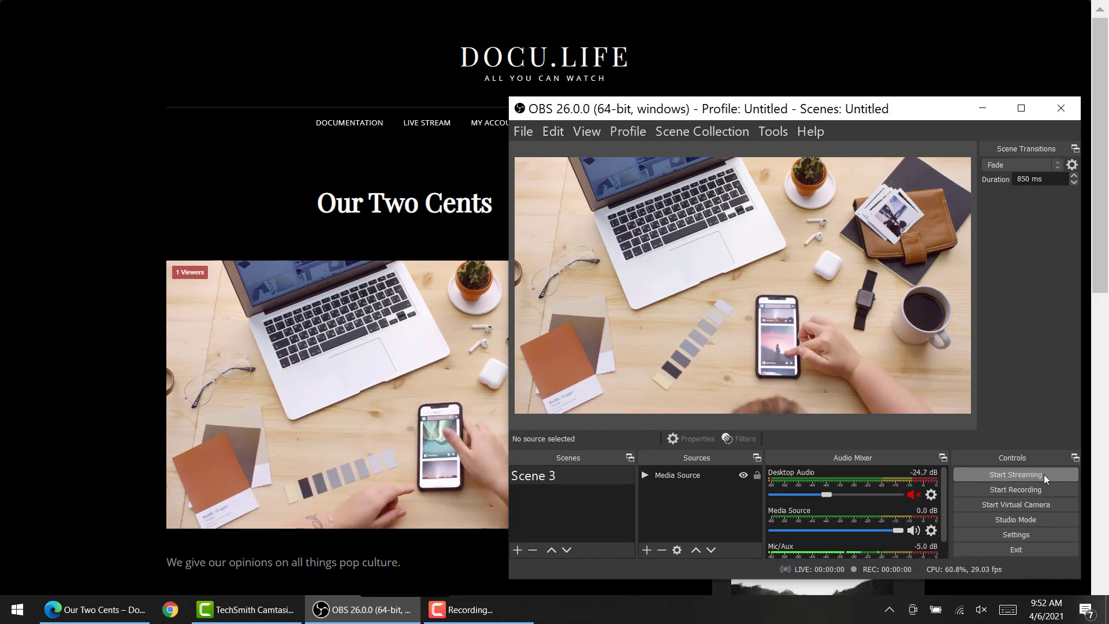
Bring the Our Two Cents channel page back in front of OBS.
{"action": "left_click", "coordinate": [145, 388]}
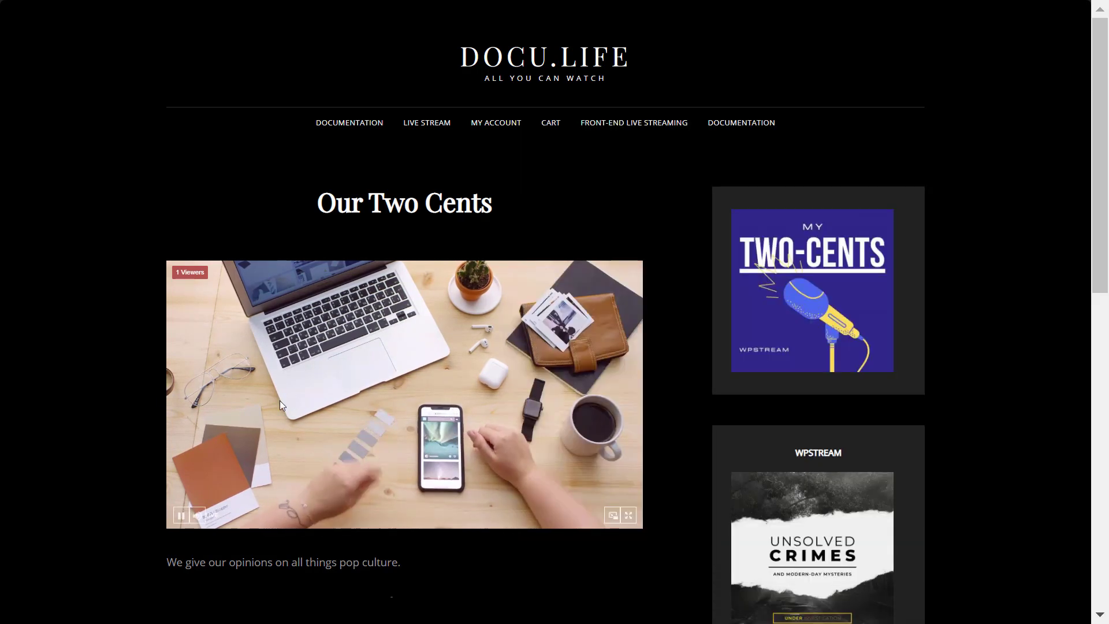